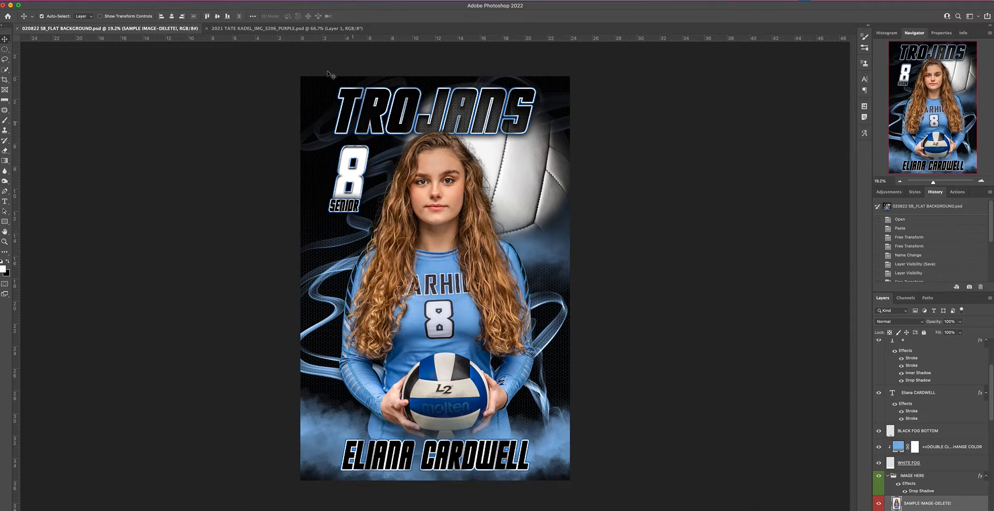
Copy the entire canvas of the football player cutout from the purple player photo document
{"action": "left_click", "coordinate": [300, 29]}
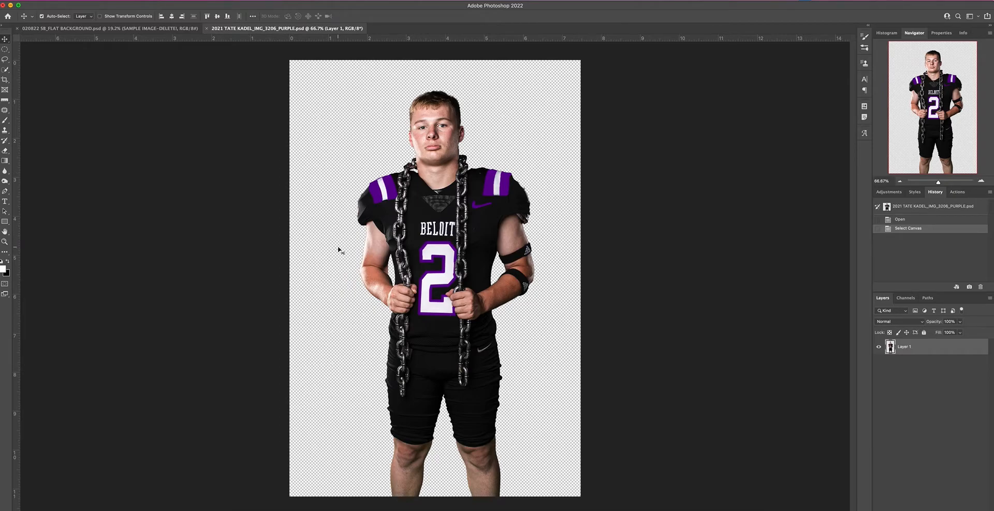
{"action": "key", "text": "ctrl+a"}
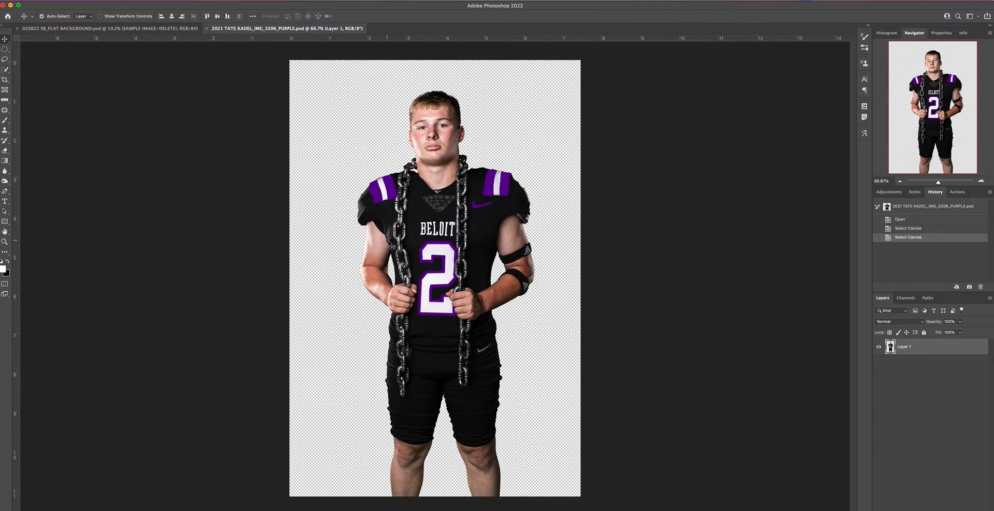
{"action": "left_click", "coordinate": [159, 1]}
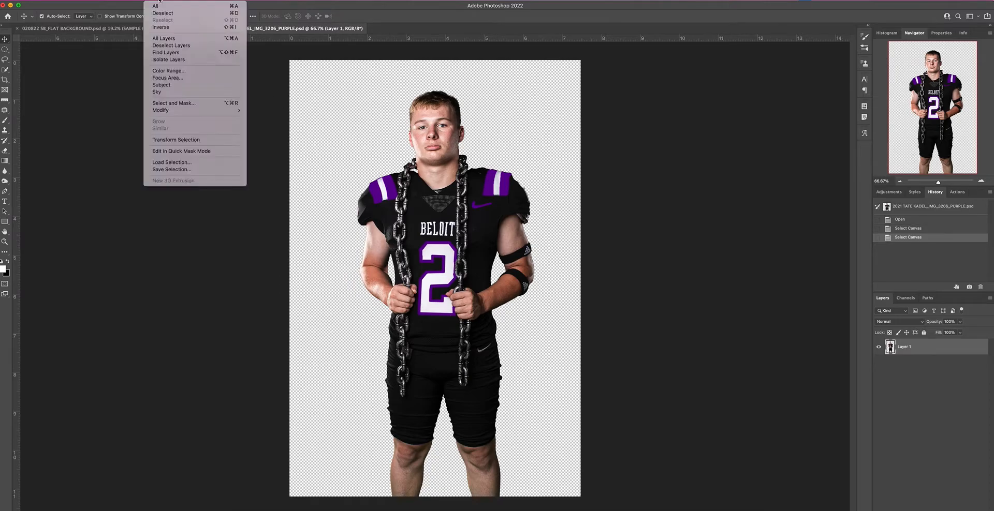
{"action": "left_click", "coordinate": [158, 5]}
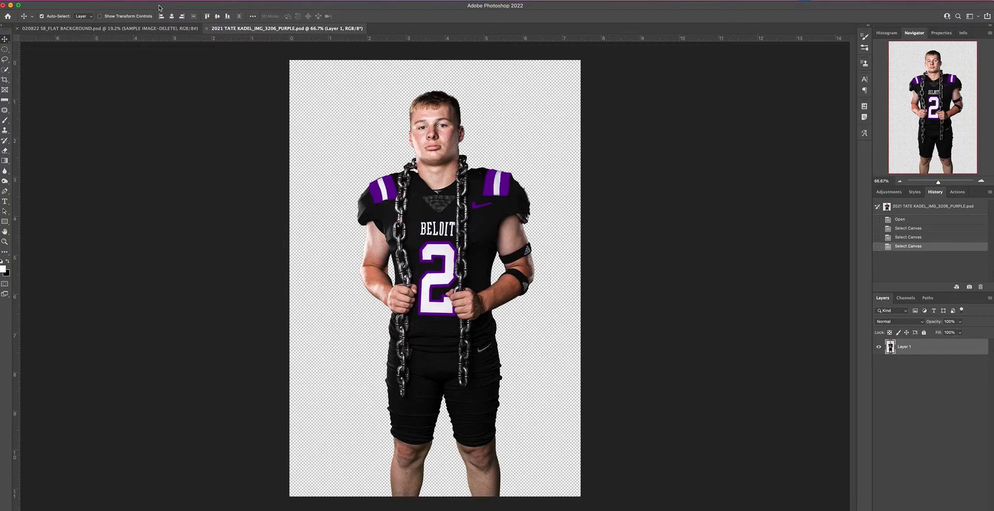
{"action": "key", "text": "super+c"}
Paste the player into the poster template's IMAGE HERE group and delete the SAMPLE IMAGE-DELETE layer
{"action": "key", "text": "ctrl+Tab"}
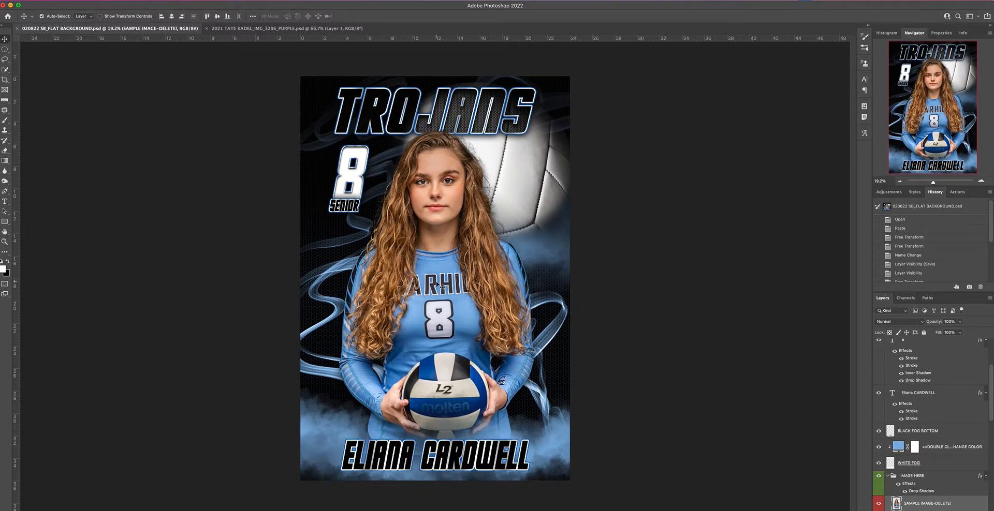
{"action": "scroll", "coordinate": [944, 468], "scroll_direction": "down", "scroll_amount": 3}
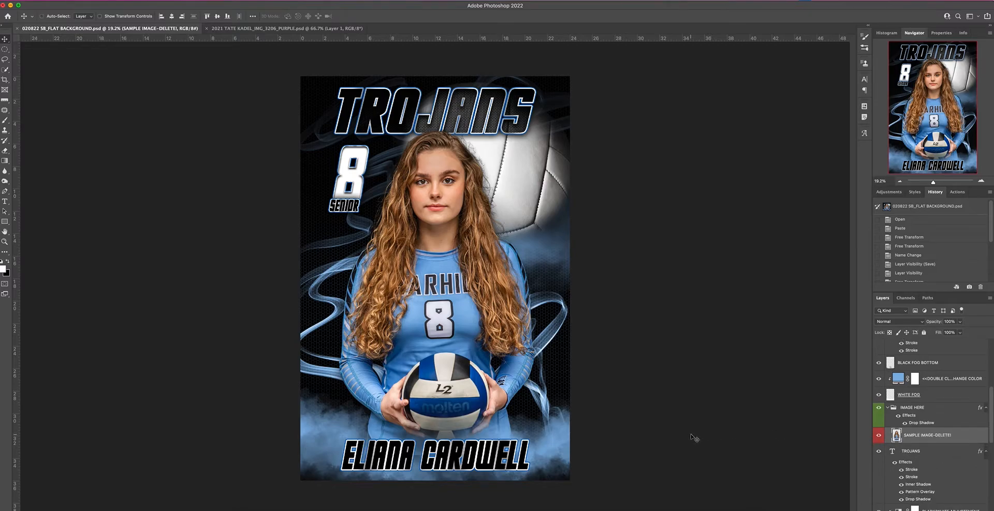
{"action": "key", "text": "super+v"}
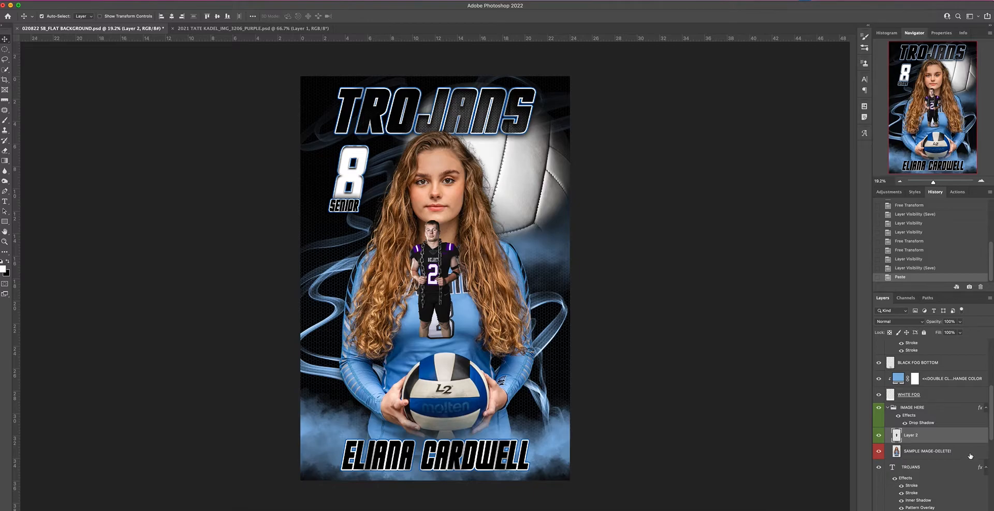
{"action": "left_click_drag", "start_coordinate": [964, 455], "coordinate": [980, 510]}
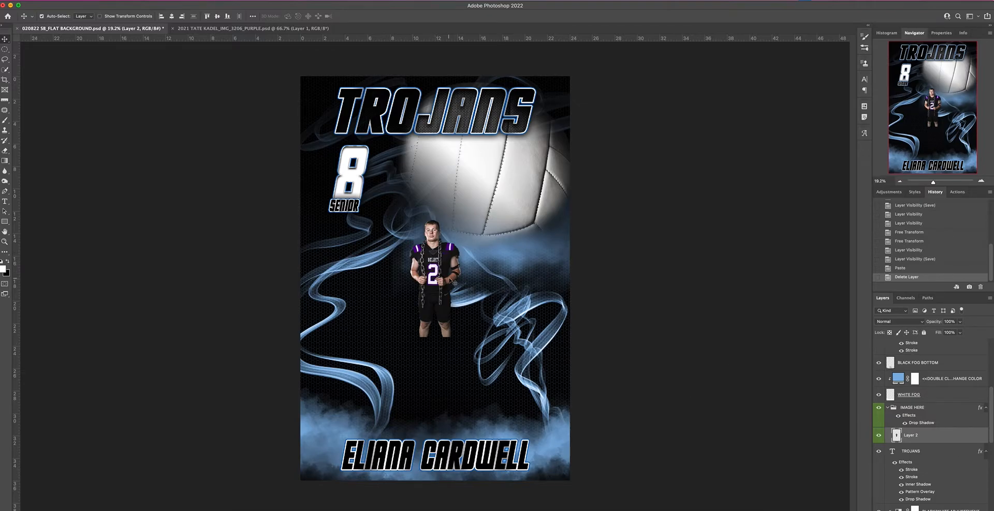
Scale the pasted player to about 388% and lower him so his head overlaps the bottom edge of the TROJANS title
{"action": "key", "text": "super+t"}
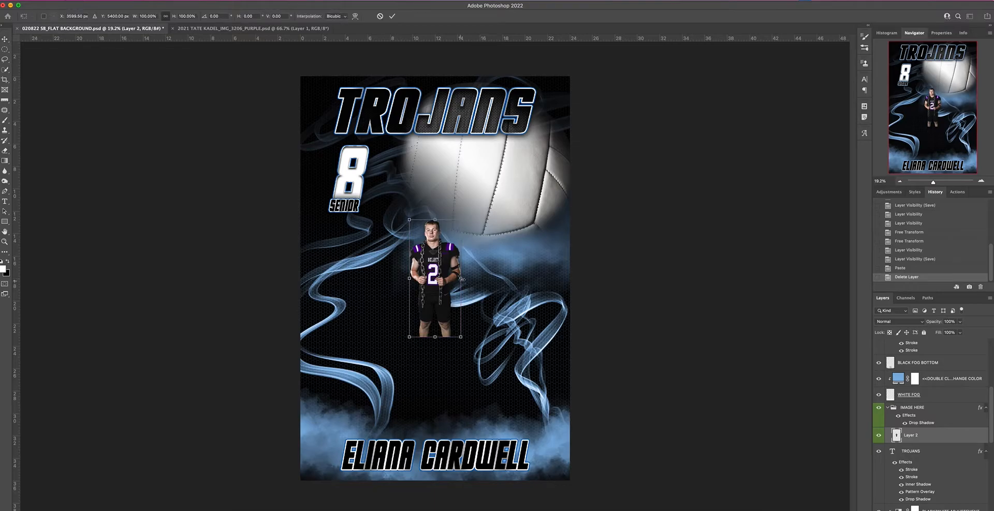
{"action": "left_click_drag", "start_coordinate": [460, 279], "coordinate": [535, 278]}
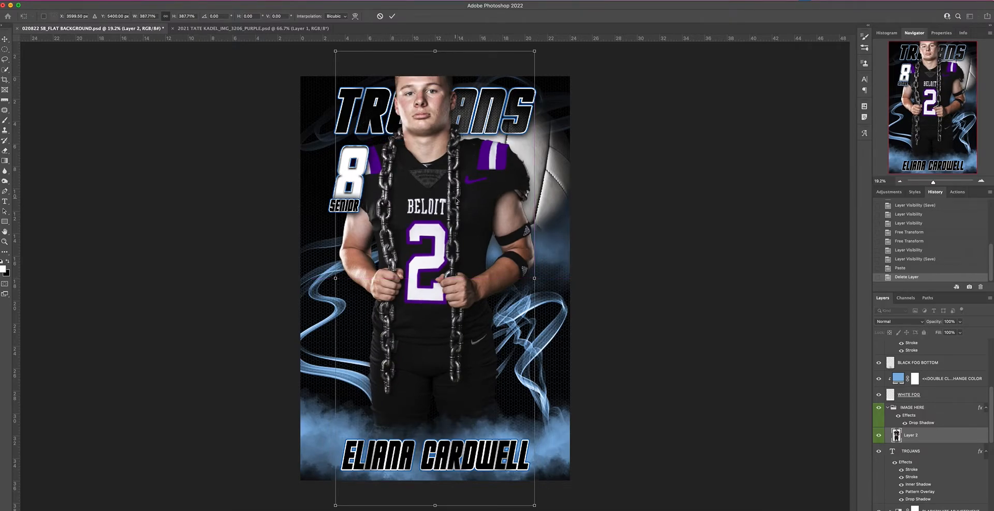
{"action": "left_click_drag", "start_coordinate": [445, 227], "coordinate": [444, 254]}
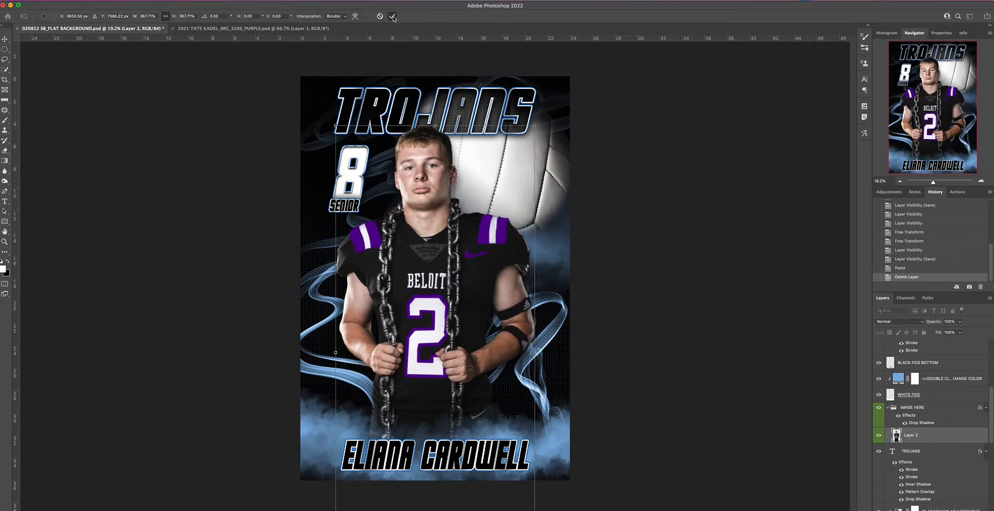
{"action": "key", "text": "Return"}
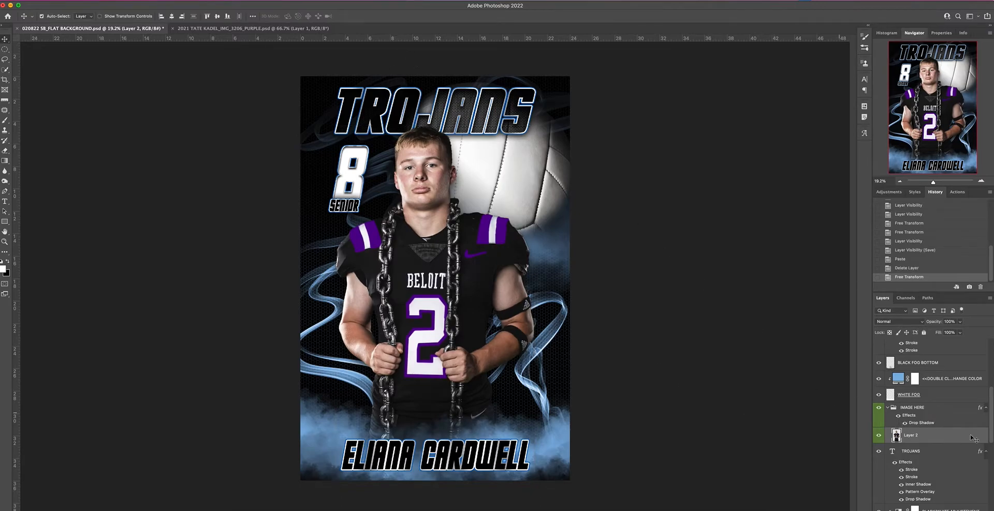
Show the FOOTBALL layer and hide the VOLLEYBALL layer in the SPORTS LAYERS group, leaving FOOTBALL selected
{"action": "scroll", "coordinate": [931, 430], "scroll_direction": "down", "scroll_amount": 6}
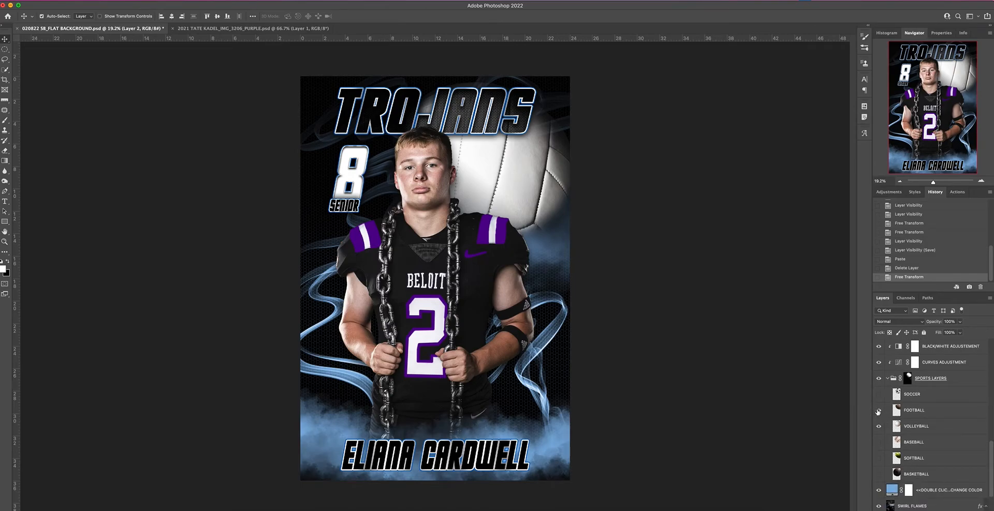
{"action": "left_click", "coordinate": [878, 412]}
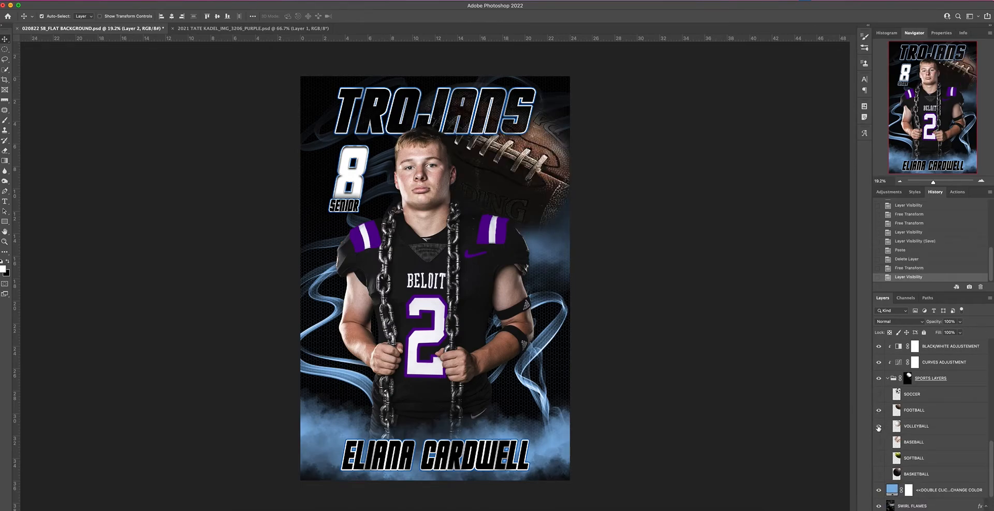
{"action": "left_click", "coordinate": [878, 427]}
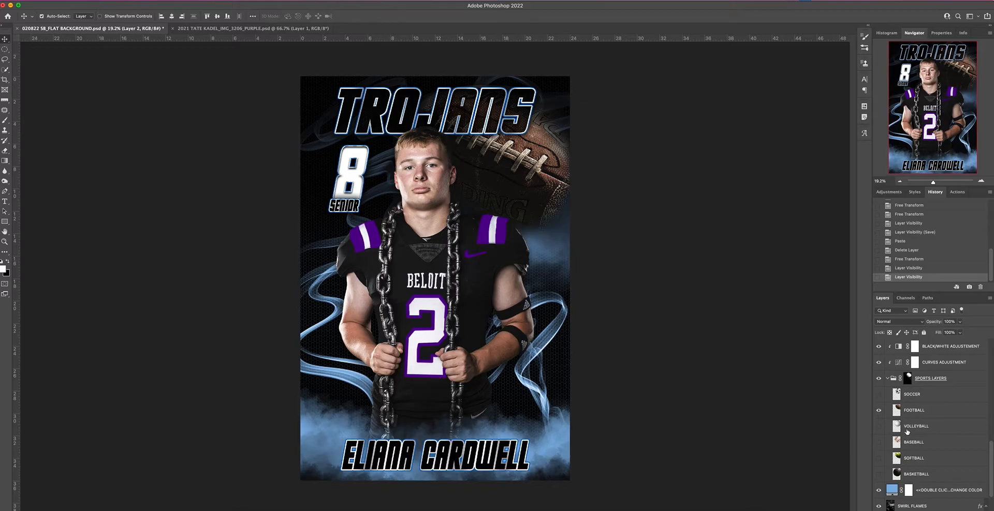
{"action": "left_click", "coordinate": [879, 428]}
{"action": "left_click", "coordinate": [879, 429]}
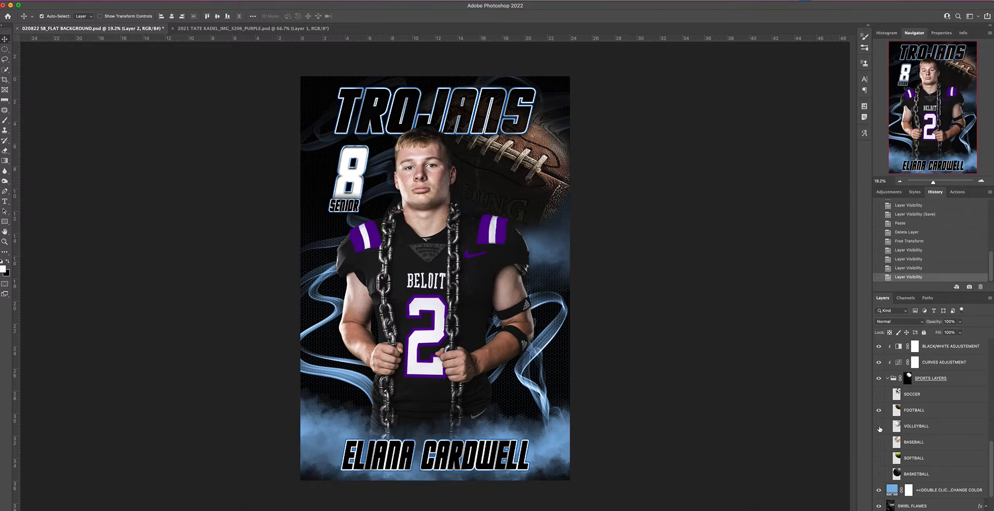
{"action": "left_click", "coordinate": [943, 413]}
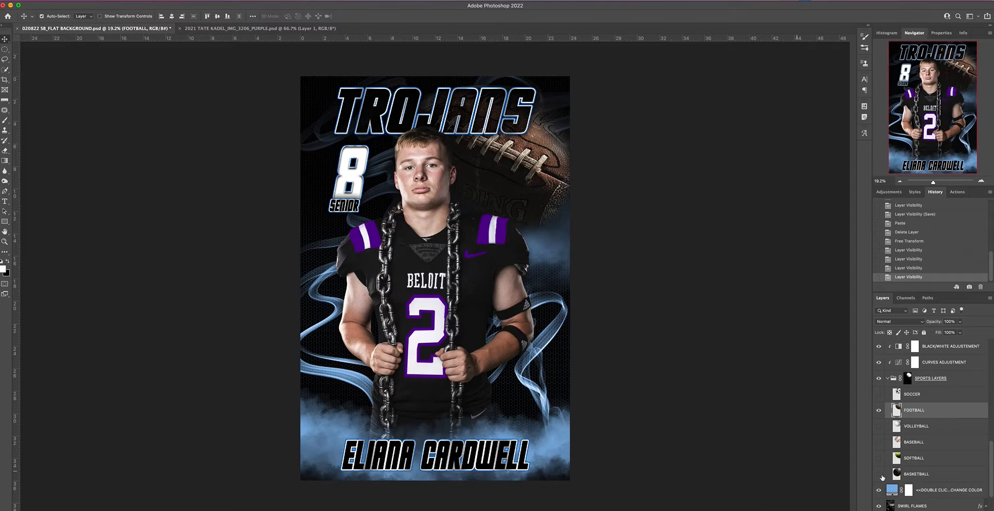
Change the color fill layer above SWIRL FLAMES to bright purple #9700ff, starting from the jersey's shoulder purple
{"action": "scroll", "coordinate": [920, 456], "scroll_direction": "down", "scroll_amount": 2}
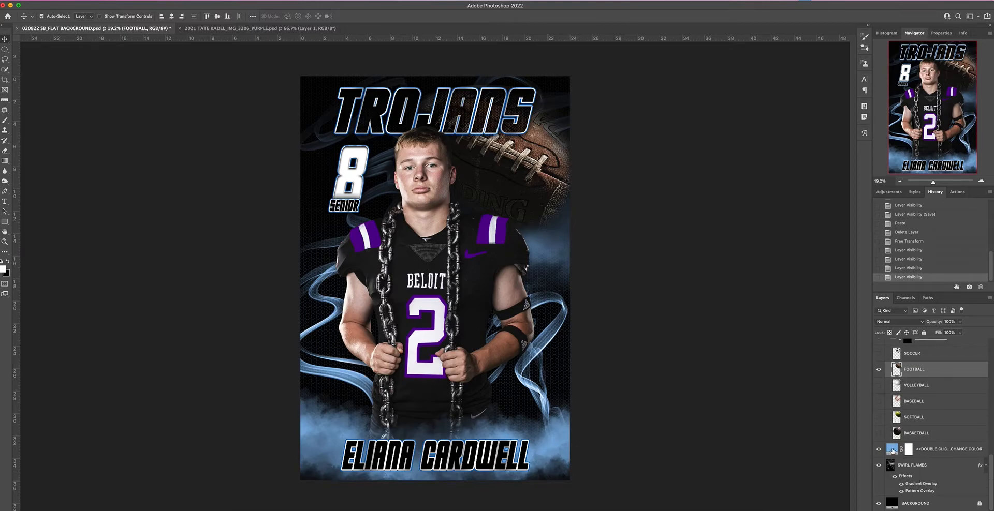
{"action": "left_click", "coordinate": [891, 450]}
{"action": "double_click", "coordinate": [891, 450]}
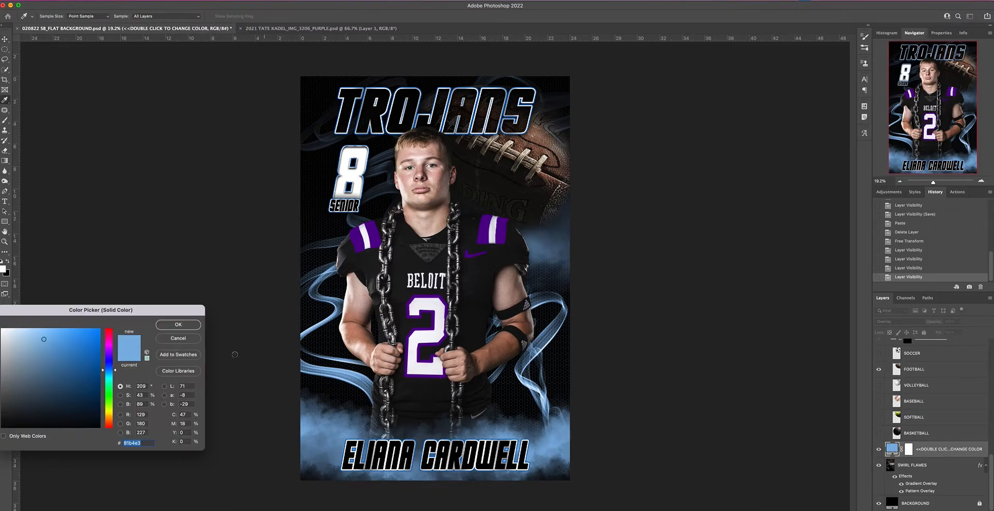
{"action": "left_click_drag", "start_coordinate": [70, 310], "coordinate": [149, 266]}
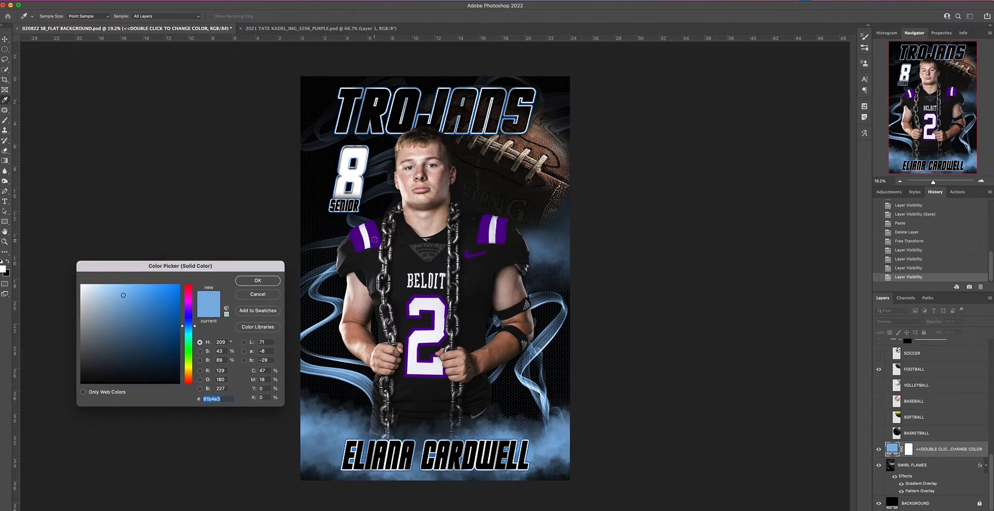
{"action": "left_click", "coordinate": [375, 240]}
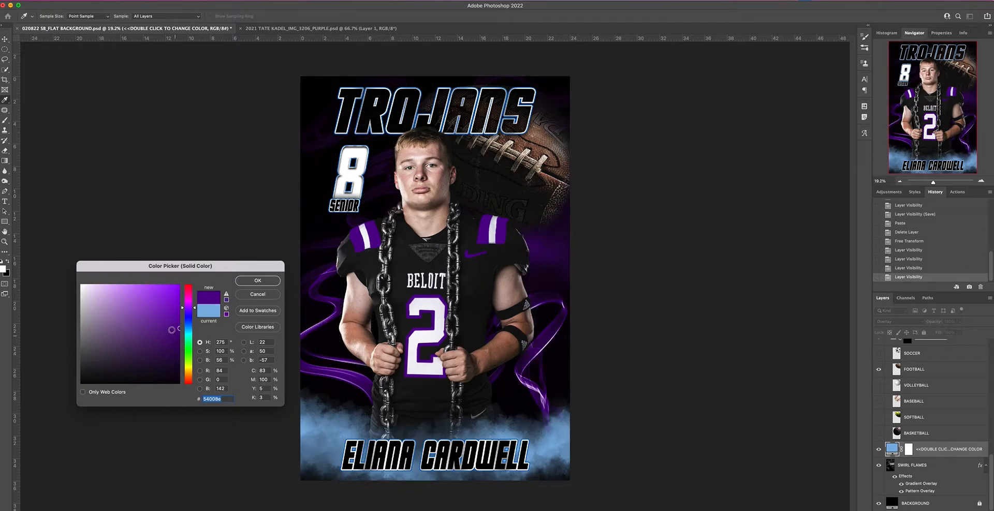
{"action": "left_click_drag", "start_coordinate": [173, 318], "coordinate": [187, 278]}
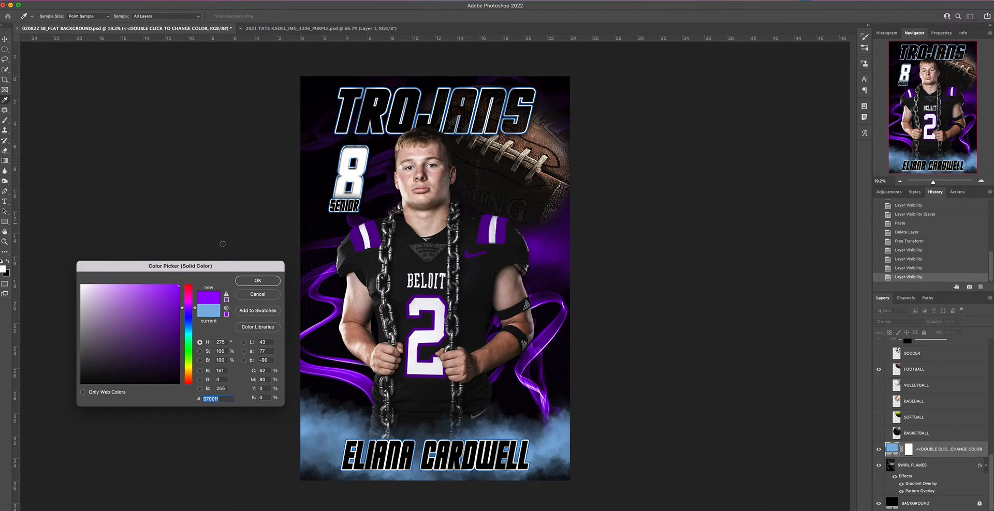
{"action": "left_click", "coordinate": [260, 281]}
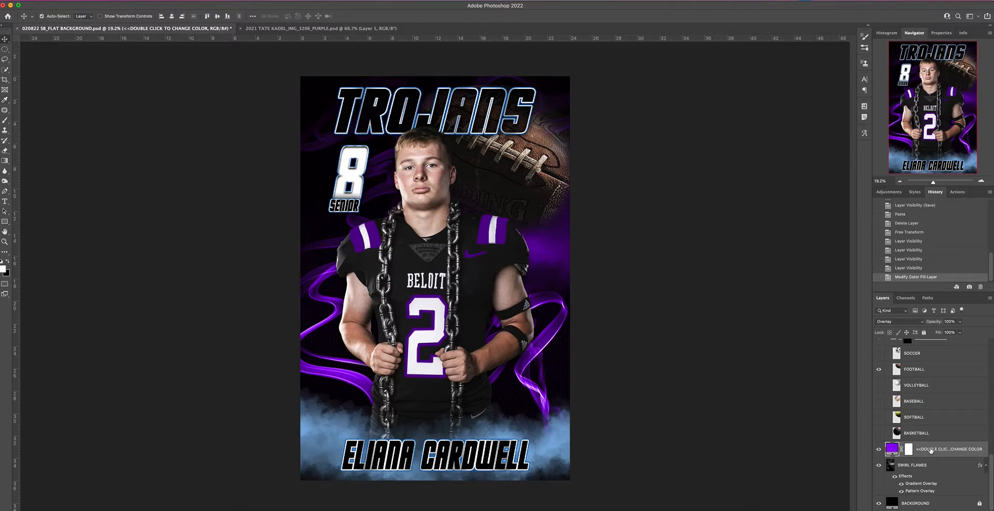
Recolor the solid-color Stroke effect on the TROJANS text layer to bright purple #9700ff, starting from the jersey's shoulder purple
{"action": "scroll", "coordinate": [930, 451], "scroll_direction": "up", "scroll_amount": 5}
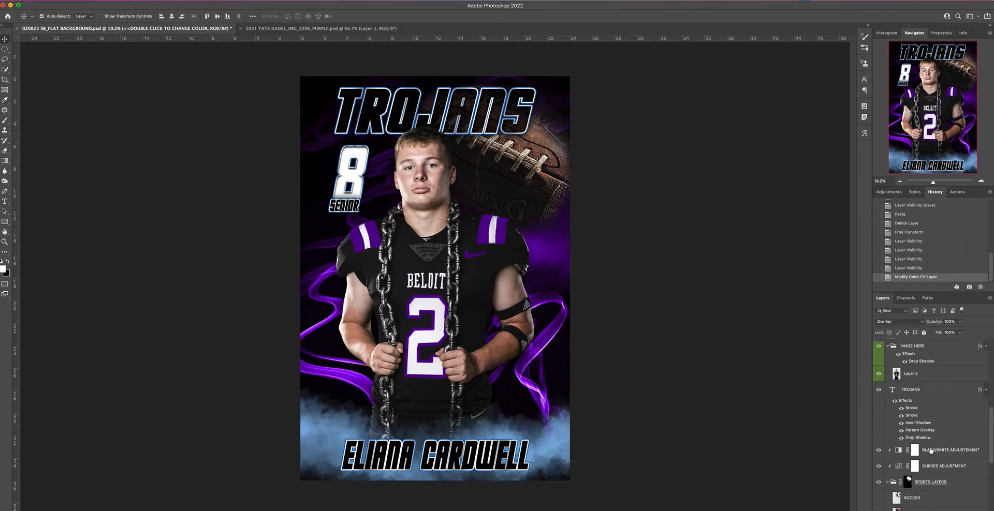
{"action": "scroll", "coordinate": [930, 451], "scroll_direction": "up", "scroll_amount": 1}
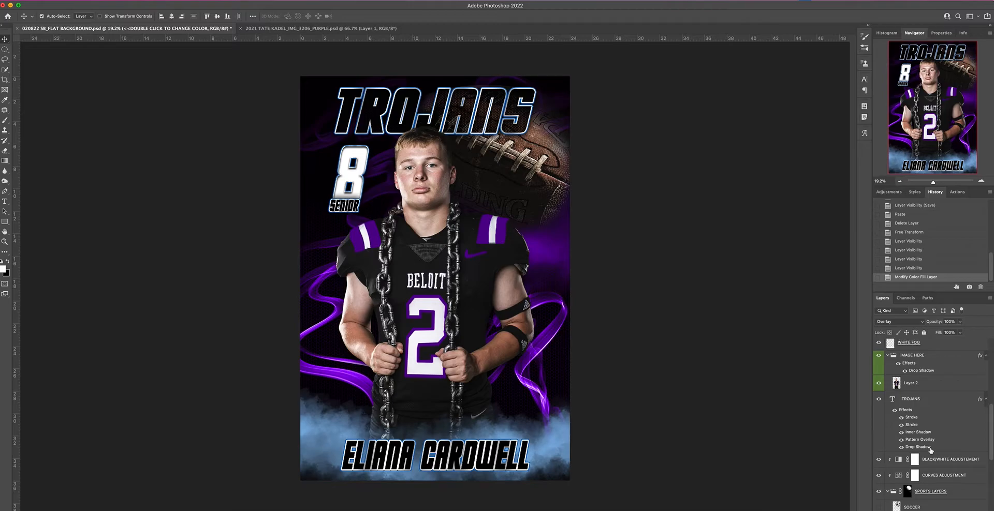
{"action": "double_click", "coordinate": [941, 400]}
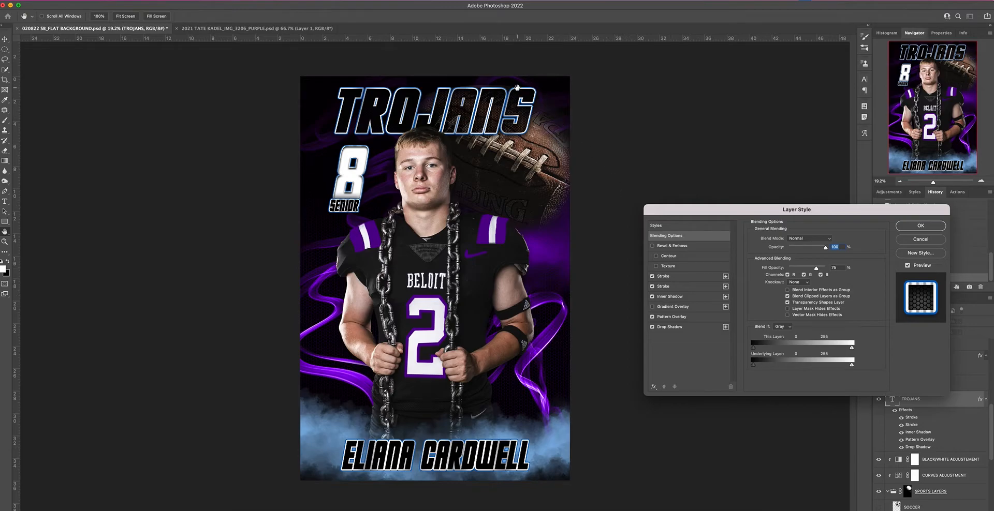
{"action": "left_click", "coordinate": [666, 288]}
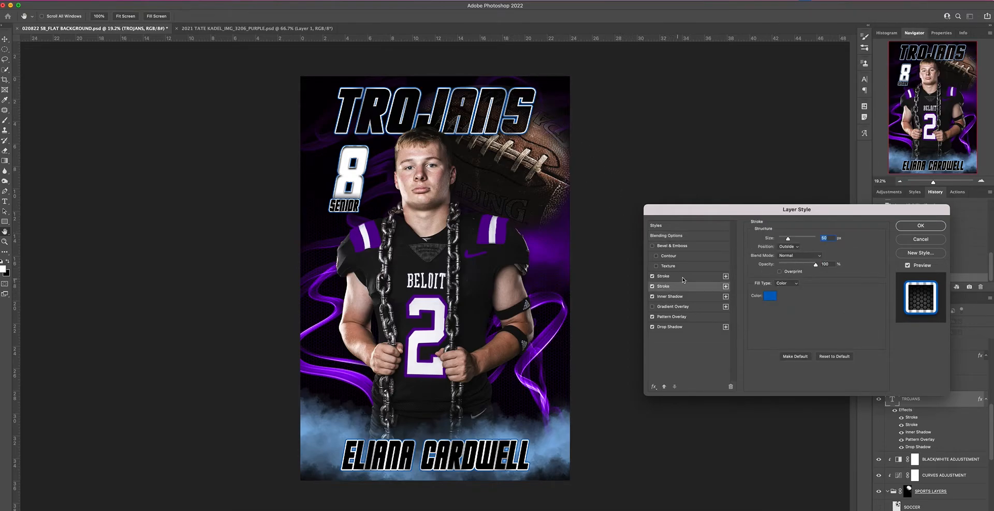
{"action": "left_click", "coordinate": [682, 277]}
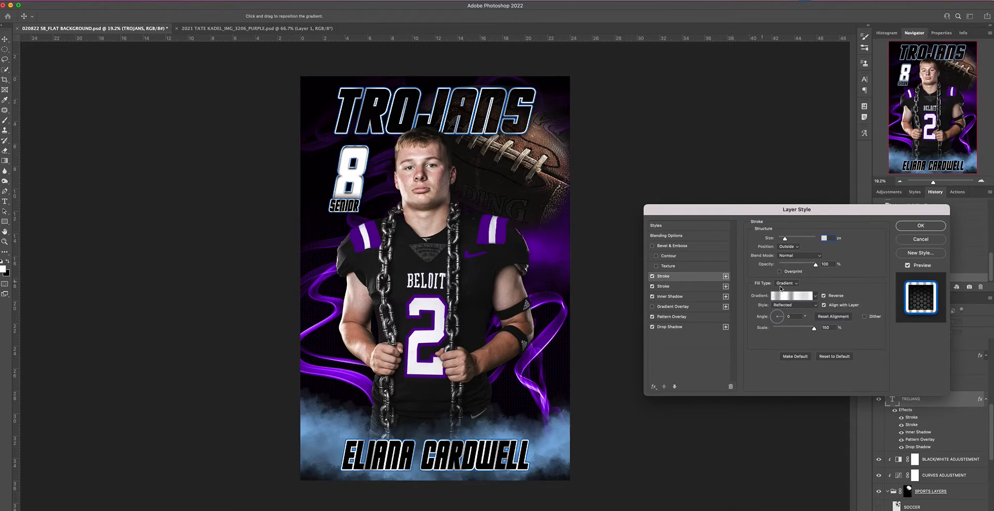
{"action": "left_click", "coordinate": [697, 287]}
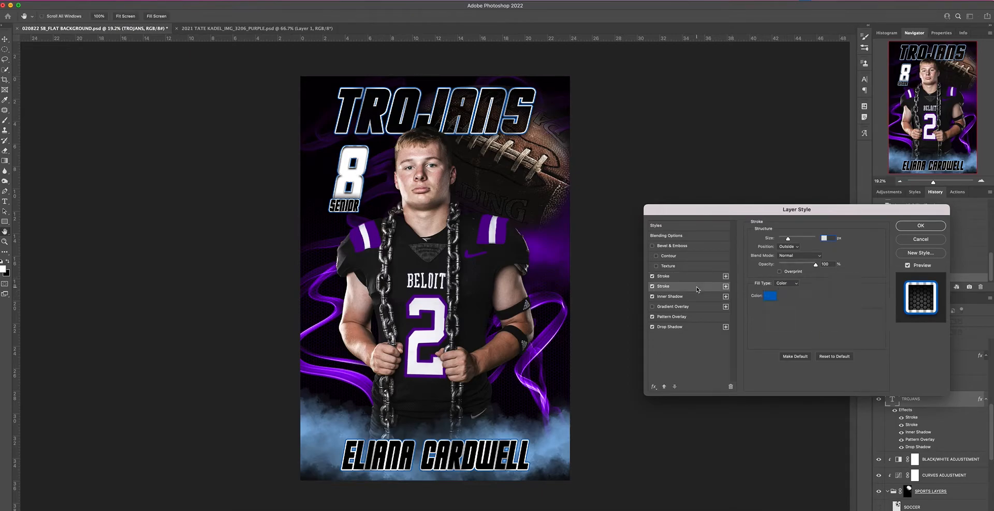
{"action": "left_click", "coordinate": [770, 296]}
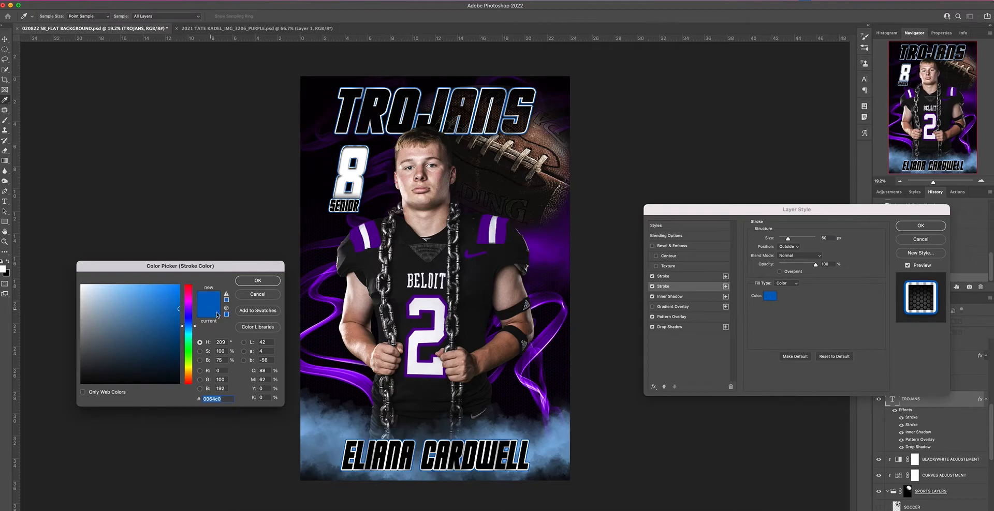
{"action": "right_click", "coordinate": [350, 376]}
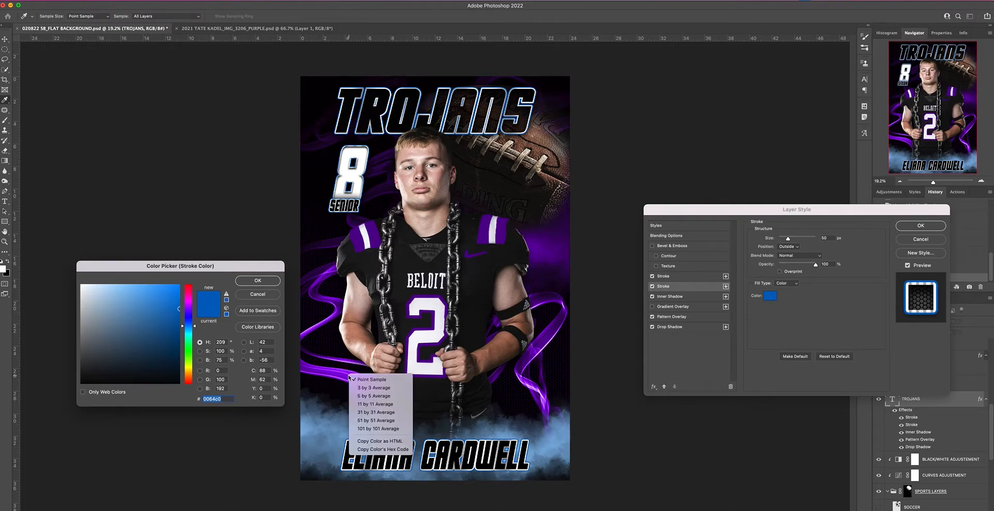
{"action": "left_click", "coordinate": [343, 378]}
{"action": "left_click", "coordinate": [343, 379]}
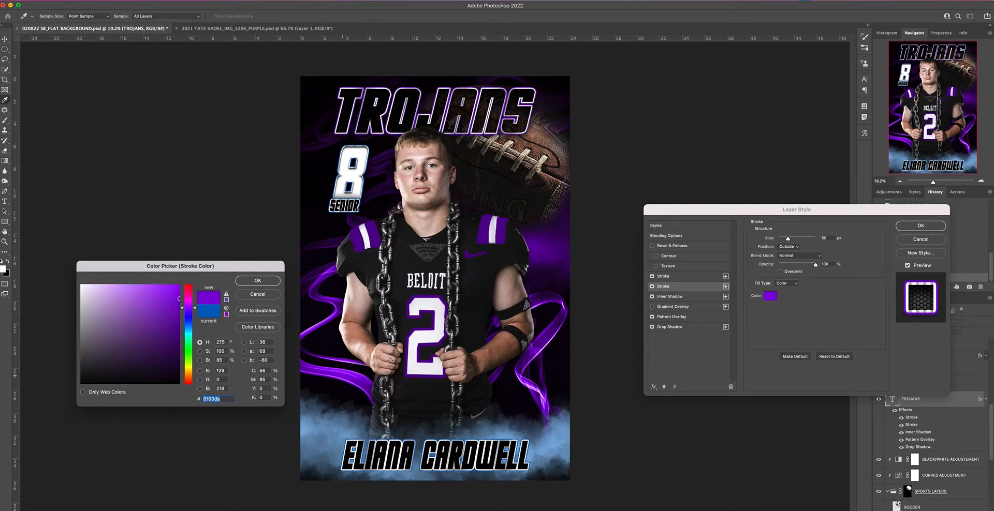
{"action": "left_click", "coordinate": [485, 232]}
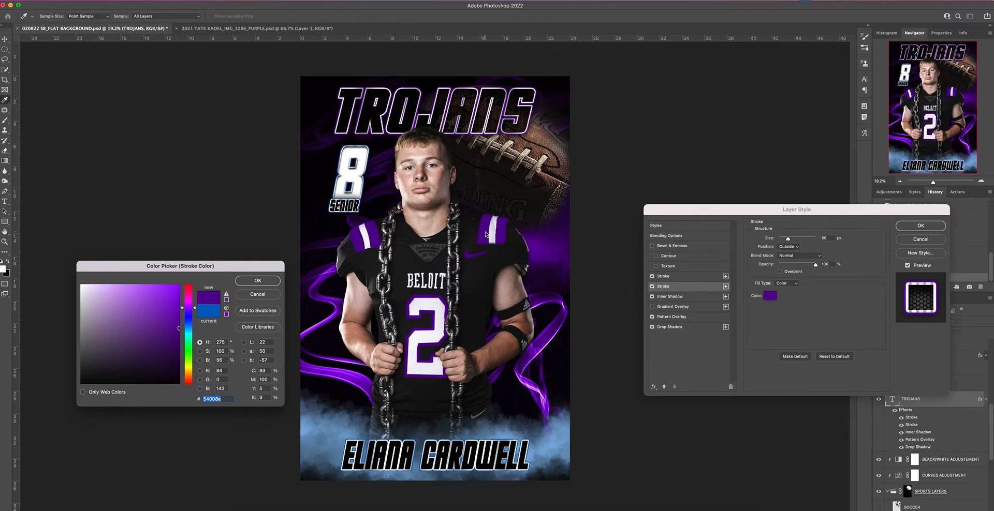
{"action": "left_click_drag", "start_coordinate": [169, 311], "coordinate": [181, 284]}
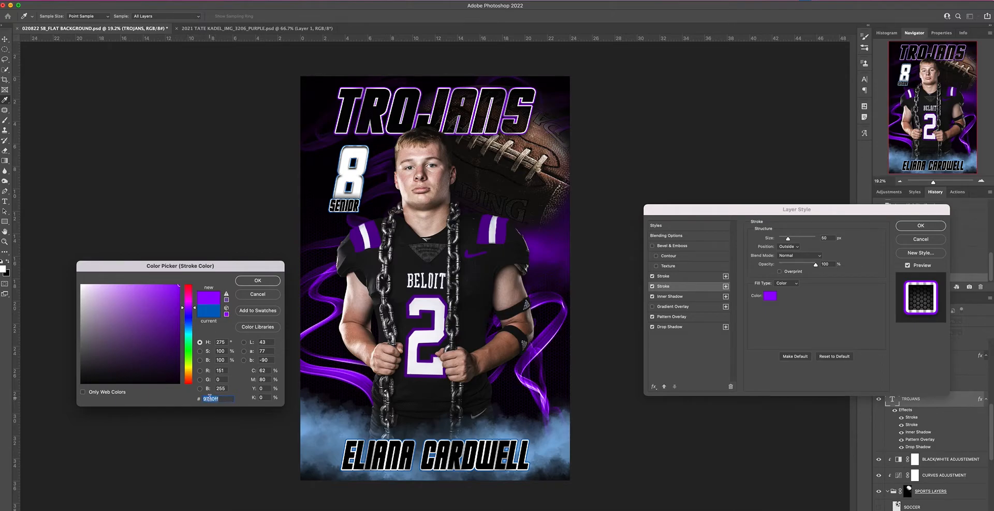
{"action": "left_click", "coordinate": [257, 281]}
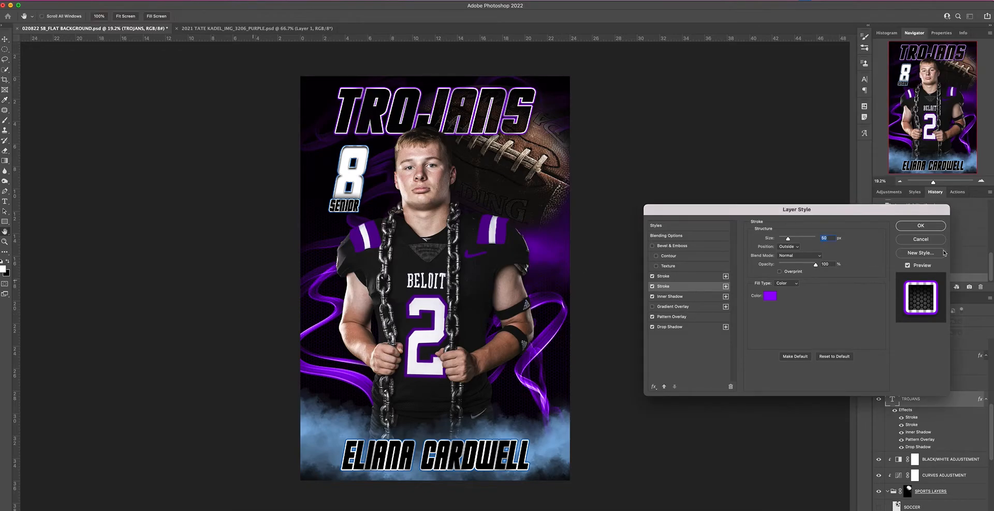
{"action": "left_click", "coordinate": [906, 229]}
Change the color fill layer clipped to WHITE FOG to purple #9700ff
{"action": "scroll", "coordinate": [948, 417], "scroll_direction": "up", "scroll_amount": 3}
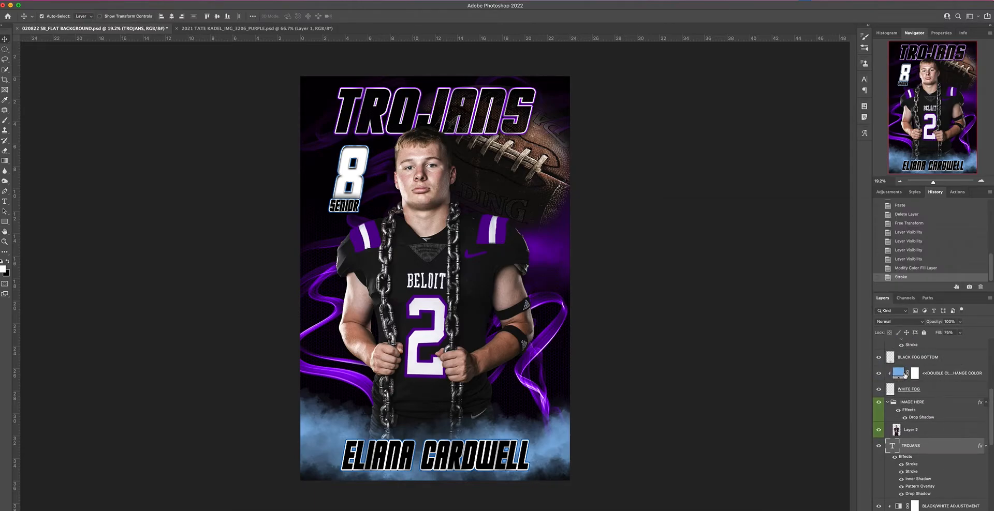
{"action": "left_click", "coordinate": [898, 373]}
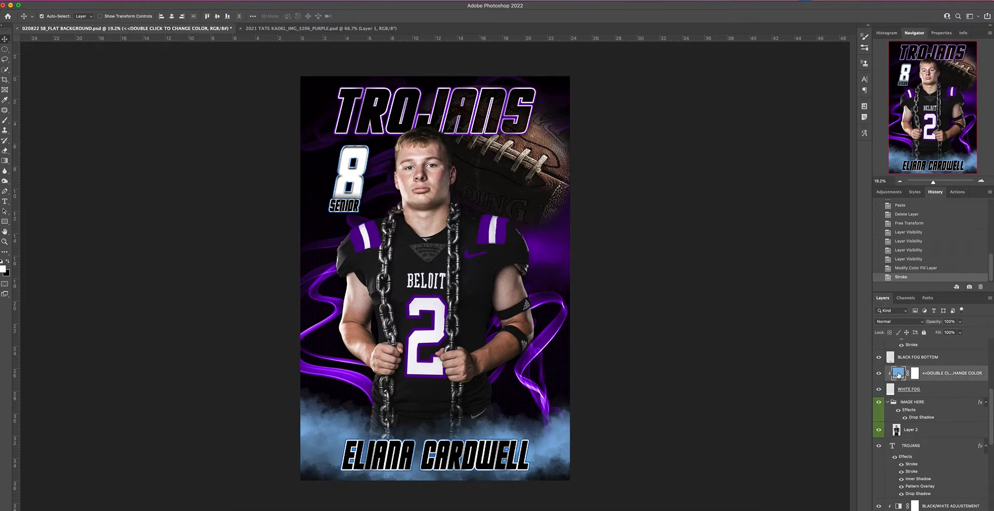
{"action": "double_click", "coordinate": [898, 373]}
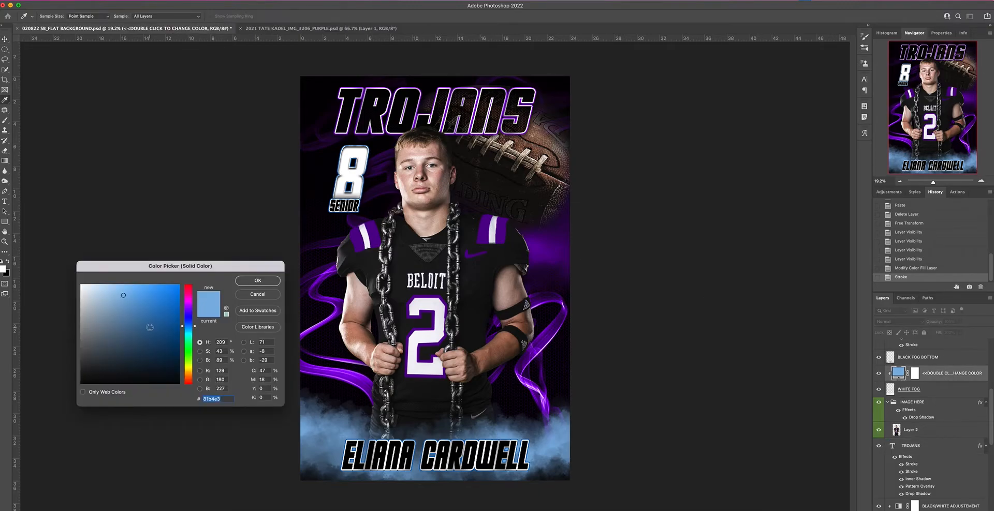
{"action": "type", "text": "9700ff"}
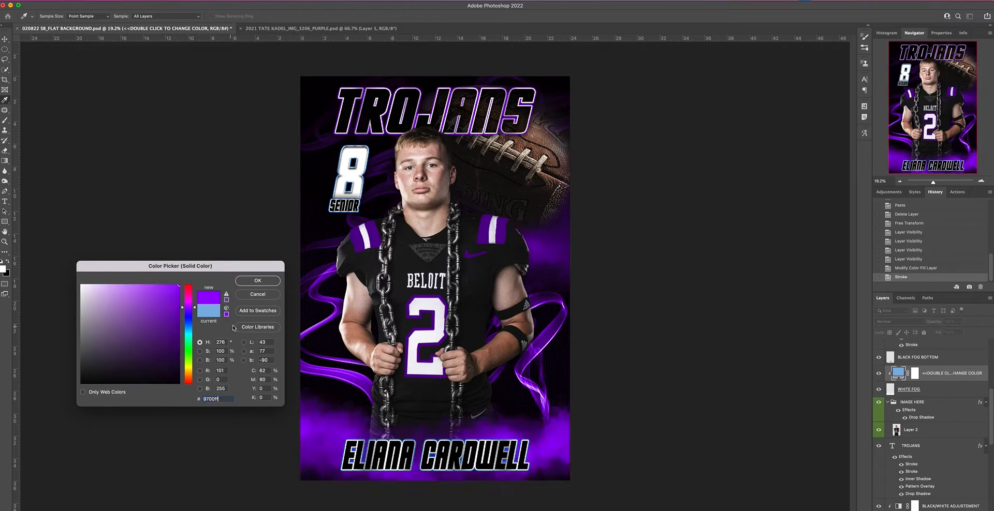
{"action": "left_click", "coordinate": [275, 282]}
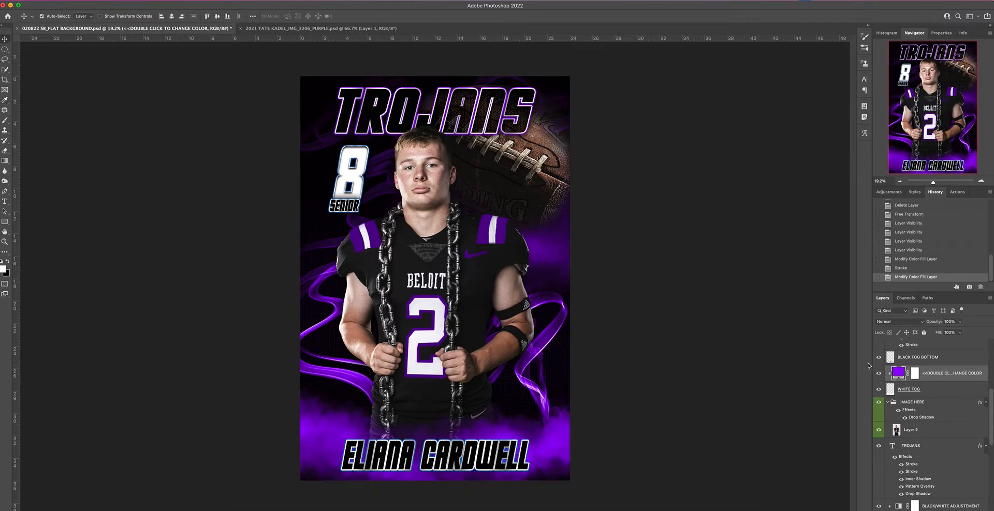
Lighten the WHITE FOG color fill to a softer, less saturated purple with the same 276° hue
{"action": "double_click", "coordinate": [899, 373]}
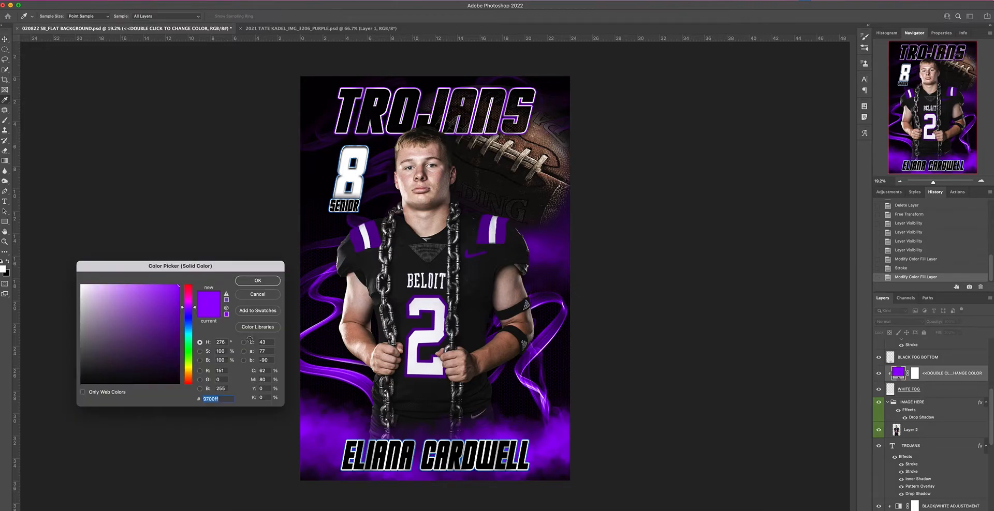
{"action": "left_click_drag", "start_coordinate": [158, 299], "coordinate": [132, 282]}
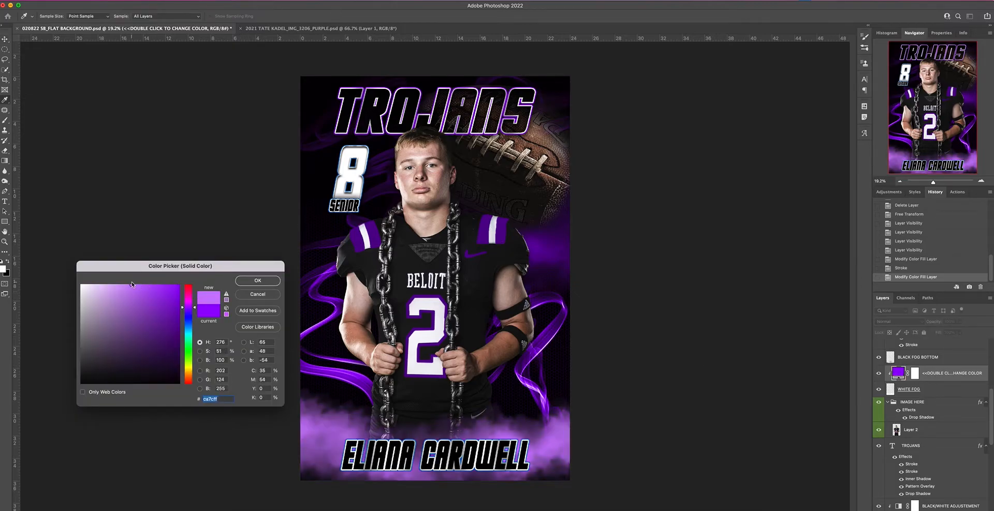
{"action": "left_click", "coordinate": [181, 336]}
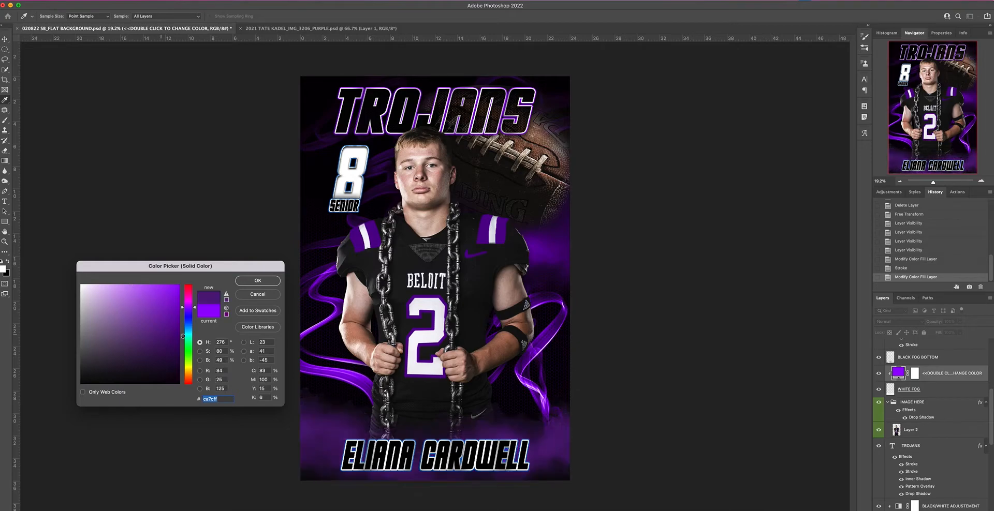
{"action": "left_click", "coordinate": [145, 285]}
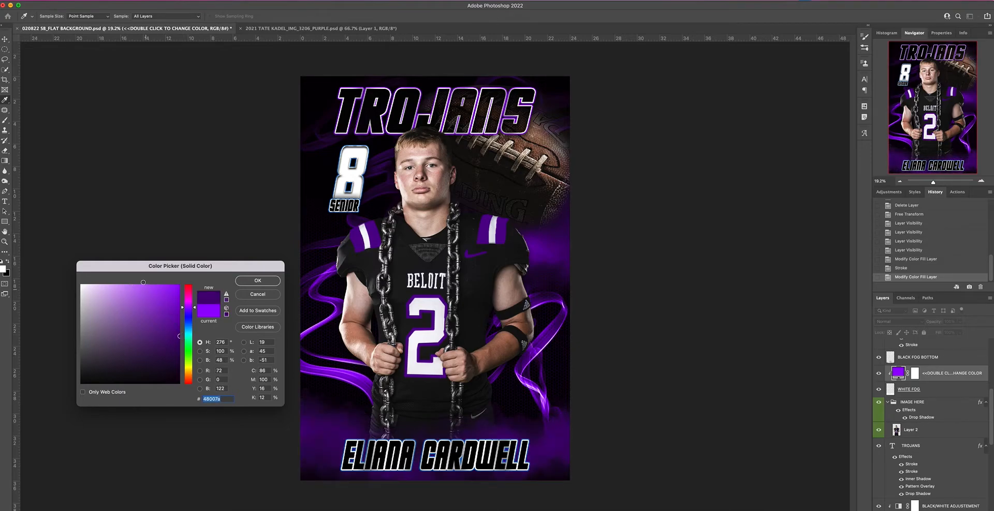
{"action": "left_click_drag", "start_coordinate": [145, 285], "coordinate": [157, 285]}
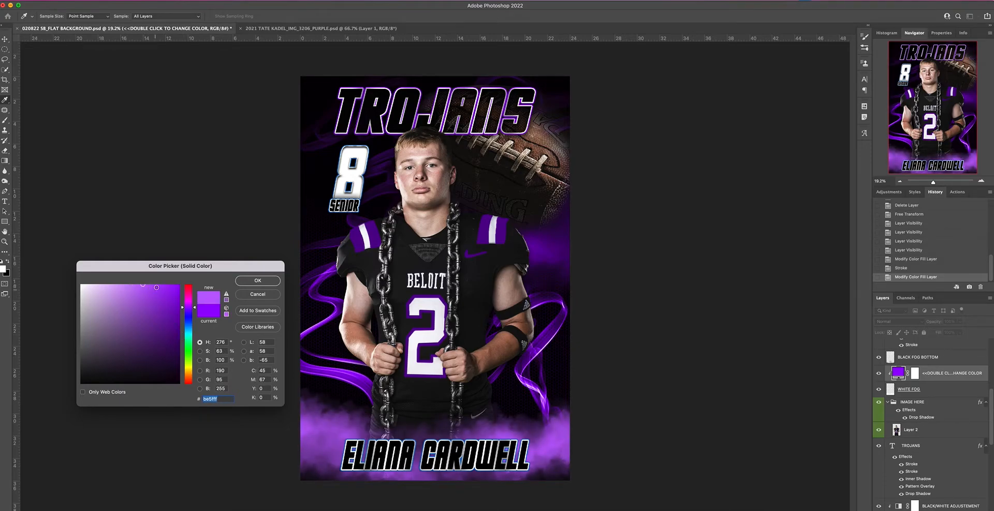
{"action": "key", "text": "Return"}
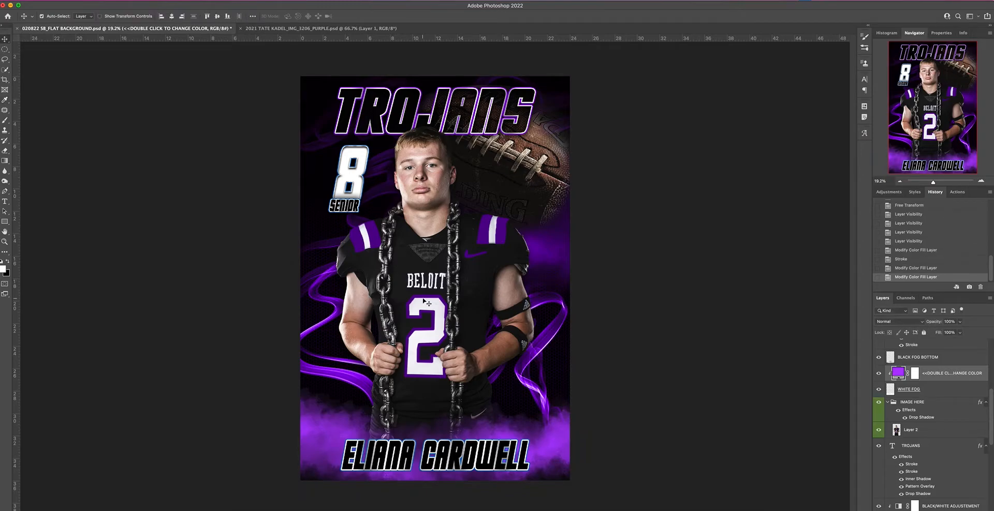
Set the solid-color Stroke on the player's name text layer to purple #9700ff
{"action": "scroll", "coordinate": [942, 392], "scroll_direction": "up", "scroll_amount": 3}
{"action": "scroll", "coordinate": [942, 392], "scroll_direction": "up", "scroll_amount": 1}
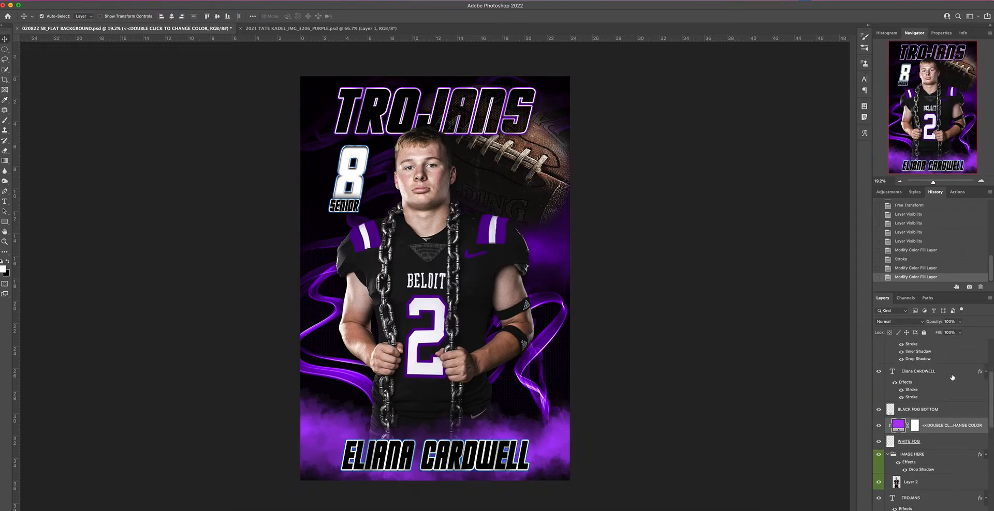
{"action": "left_click", "coordinate": [950, 375]}
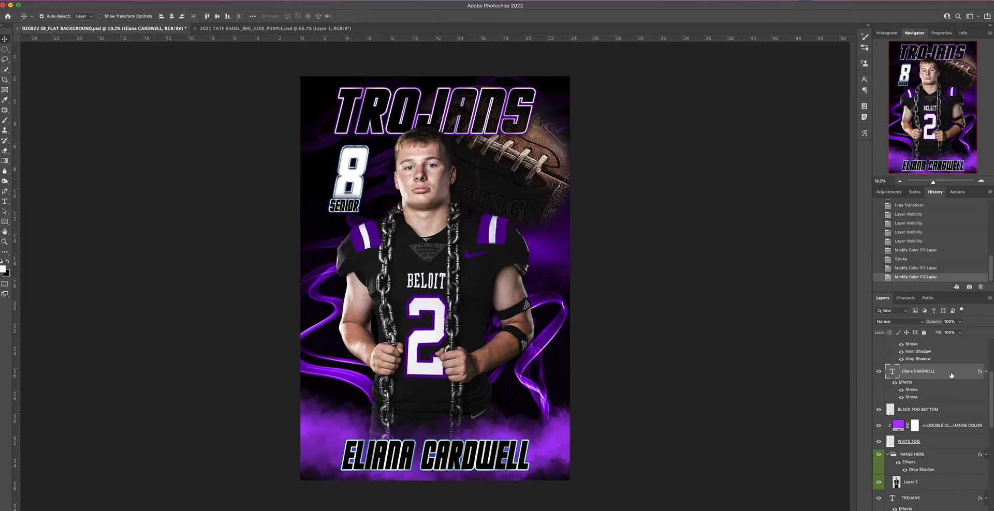
{"action": "double_click", "coordinate": [950, 373]}
{"action": "left_click", "coordinate": [665, 287]}
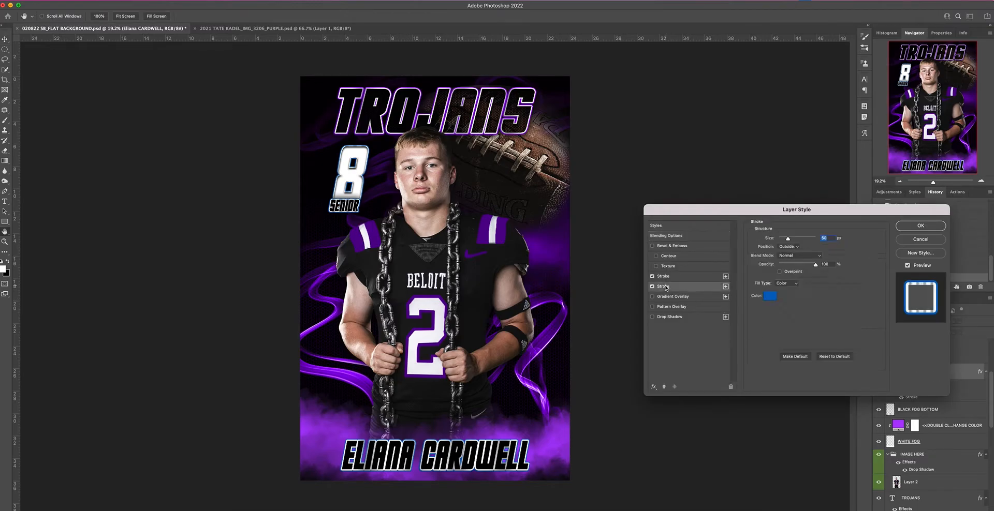
{"action": "left_click", "coordinate": [768, 296]}
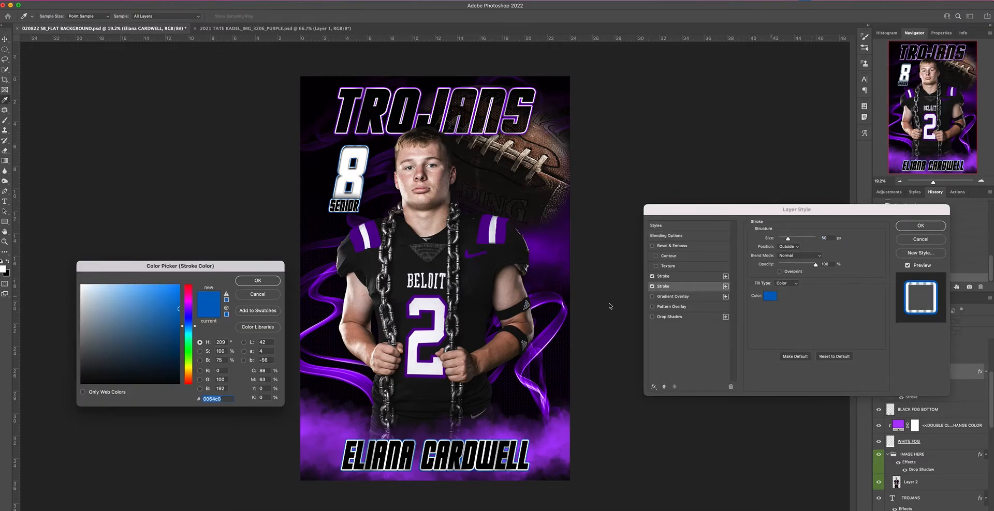
{"action": "type", "text": "9700ff"}
{"action": "left_click", "coordinate": [263, 281]}
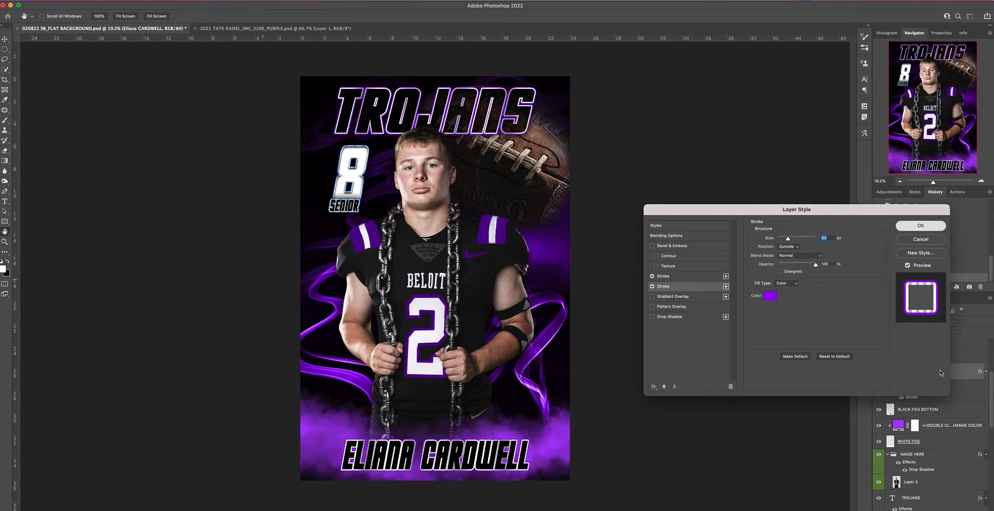
{"action": "key", "text": "Return"}
Set the solid-color Stroke on the jersey number 8 text layer to purple #9700ff
{"action": "scroll", "coordinate": [951, 396], "scroll_direction": "up", "scroll_amount": 4}
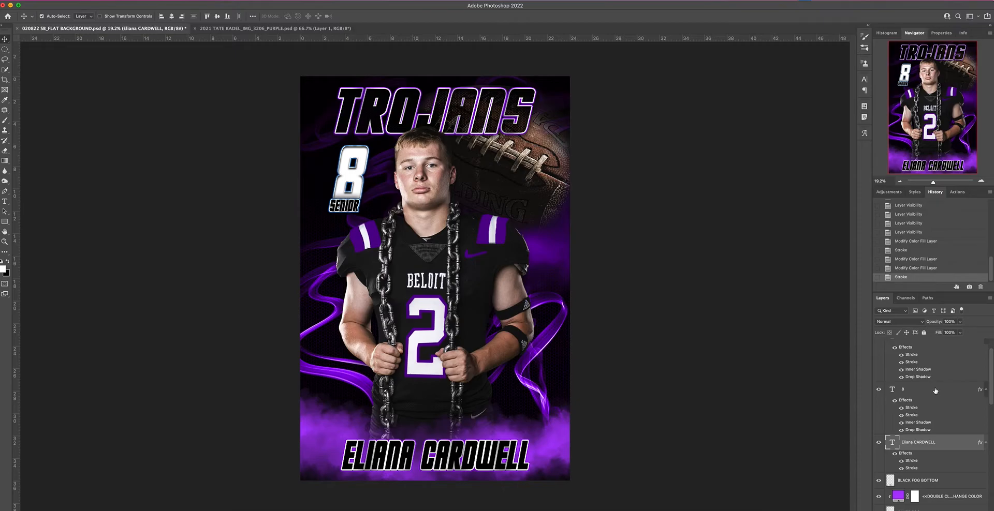
{"action": "left_click", "coordinate": [935, 391]}
{"action": "double_click", "coordinate": [935, 391]}
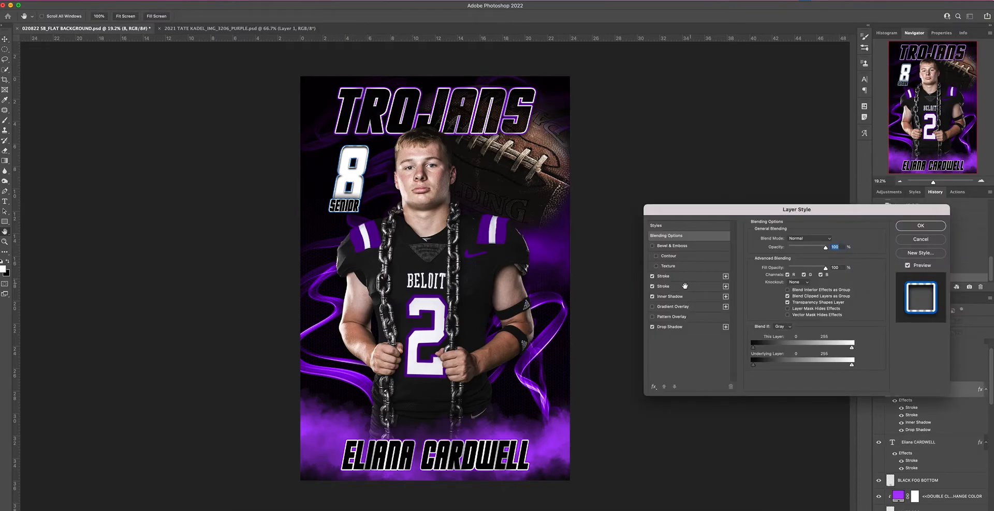
{"action": "left_click", "coordinate": [668, 288]}
{"action": "left_click", "coordinate": [770, 296]}
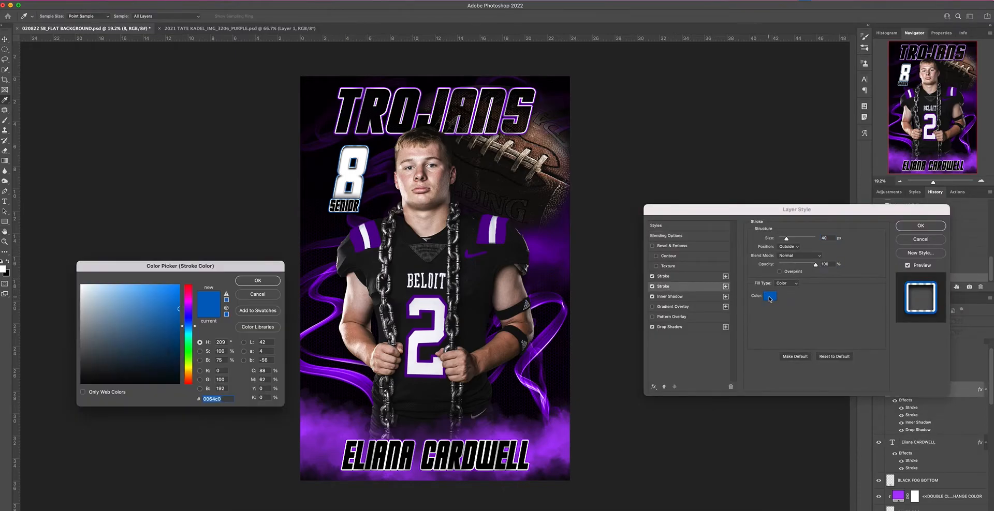
{"action": "left_click_drag", "start_coordinate": [195, 298], "coordinate": [189, 309]}
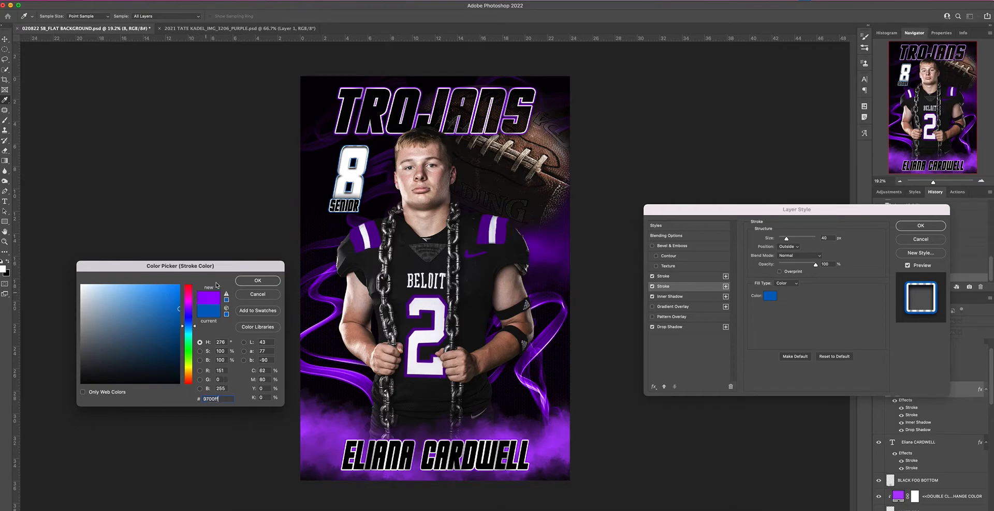
{"action": "left_click", "coordinate": [257, 280]}
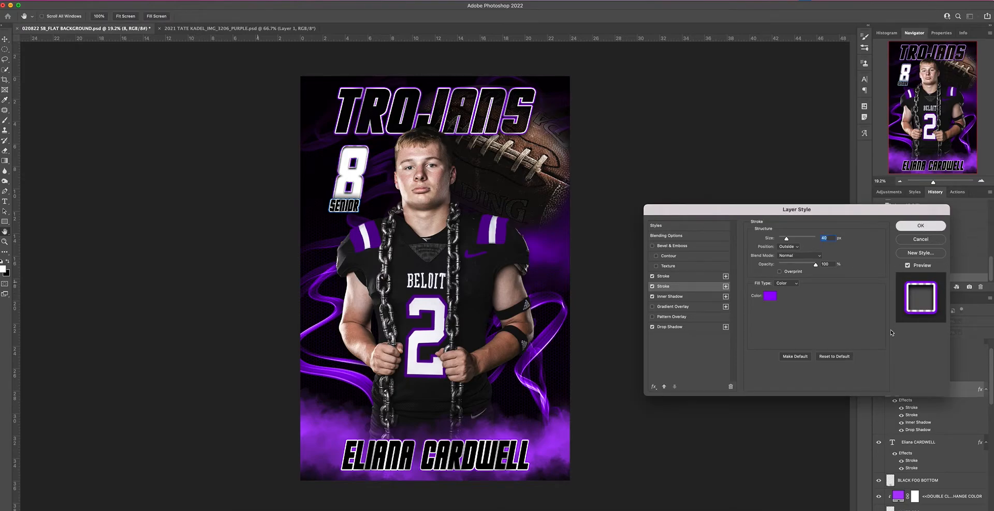
{"action": "left_click", "coordinate": [920, 226]}
Set the solid-color Stroke on the SENIOR text layer to purple #9700ff
{"action": "scroll", "coordinate": [924, 368], "scroll_direction": "up", "scroll_amount": 1}
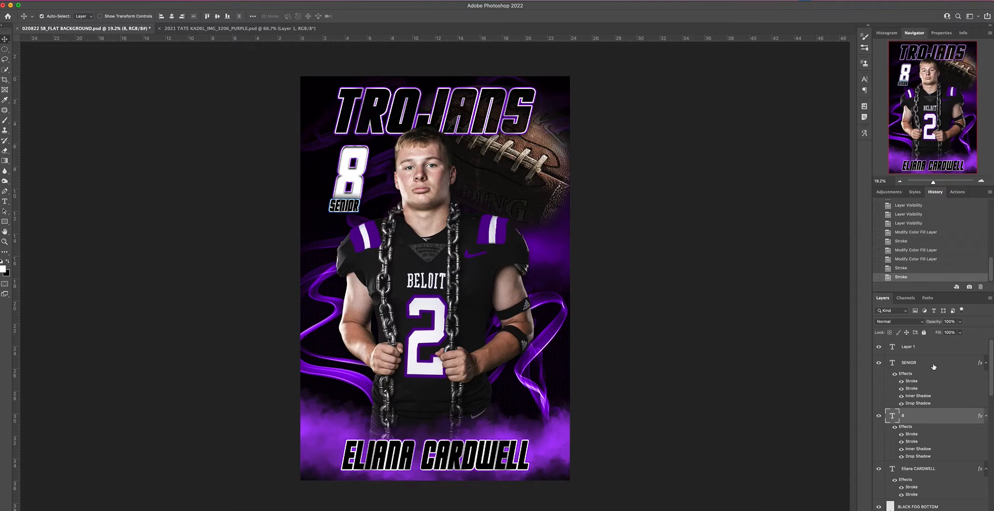
{"action": "double_click", "coordinate": [933, 365]}
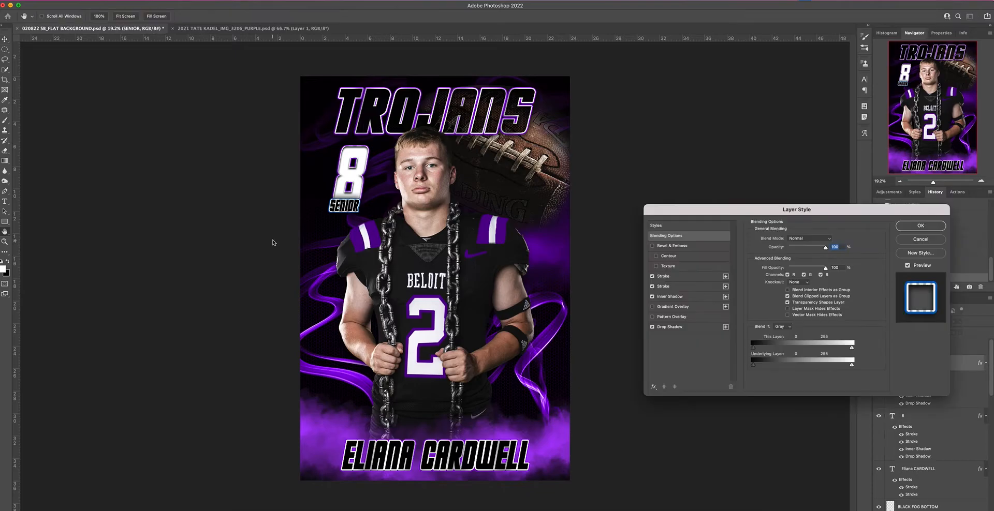
{"action": "left_click", "coordinate": [679, 286]}
{"action": "left_click", "coordinate": [770, 296]}
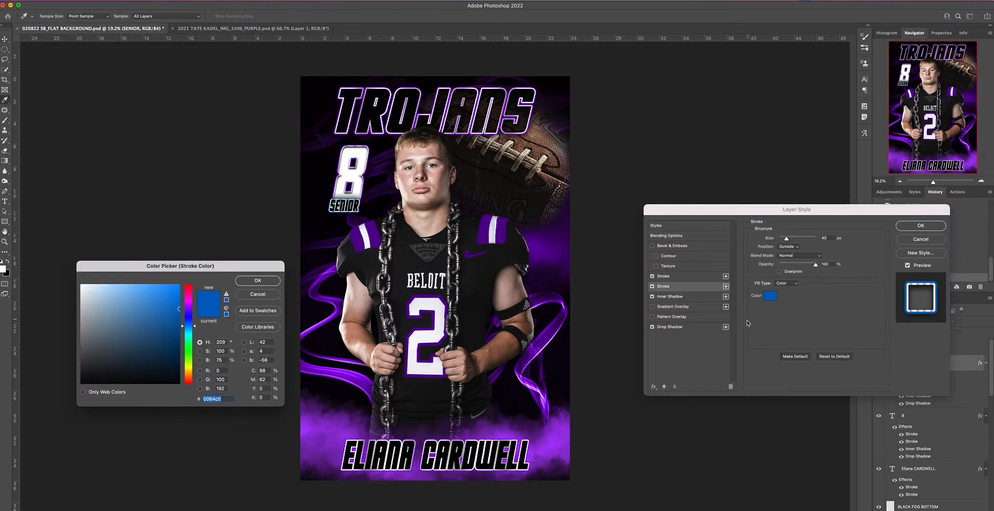
{"action": "key", "text": "super+v"}
{"action": "left_click", "coordinate": [276, 281]}
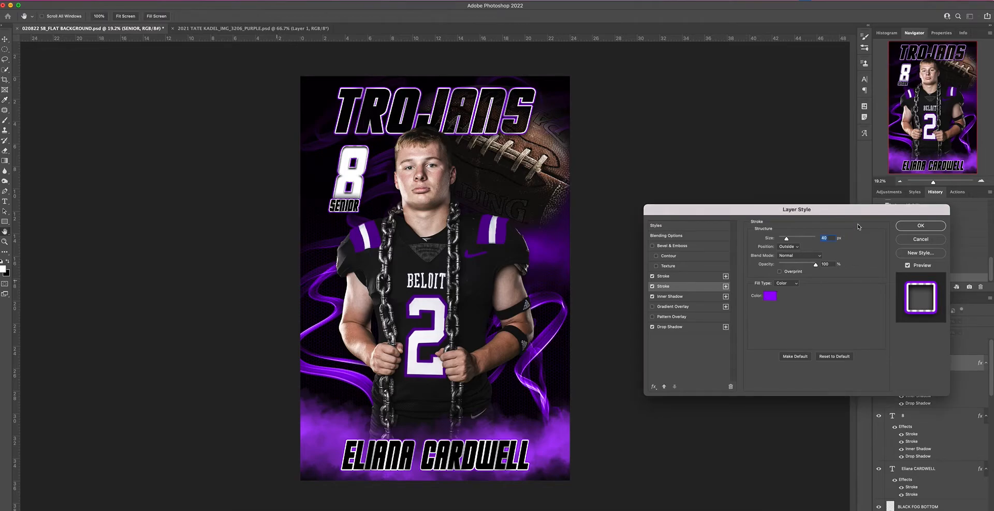
{"action": "left_click", "coordinate": [917, 227]}
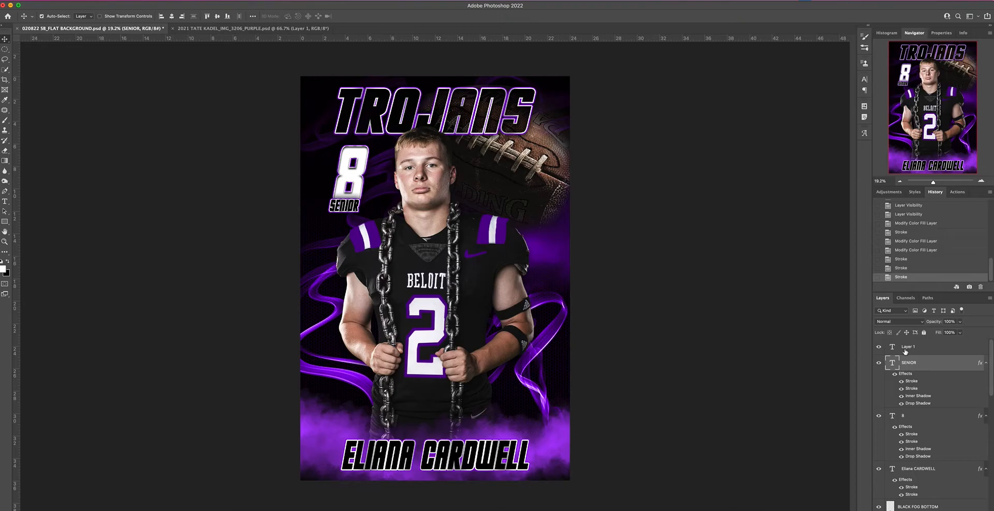
Replace the team name TROJANS at the top of the poster with COUGARS
{"action": "left_click", "coordinate": [378, 124]}
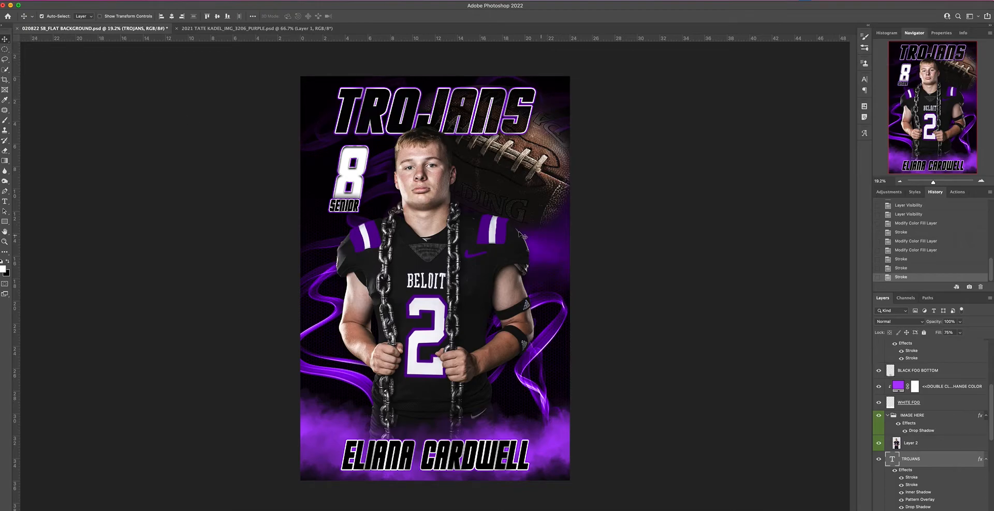
{"action": "key", "text": "t"}
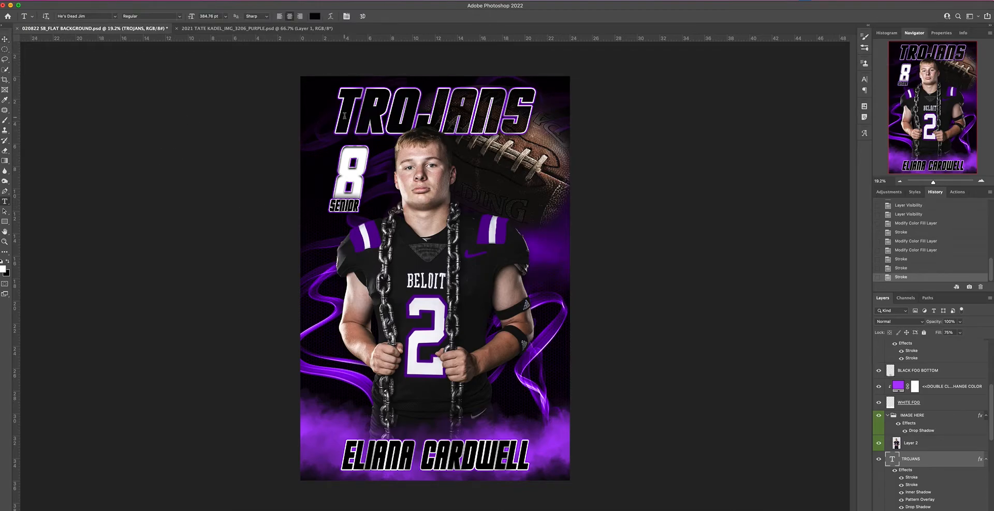
{"action": "left_click_drag", "start_coordinate": [338, 115], "coordinate": [622, 118]}
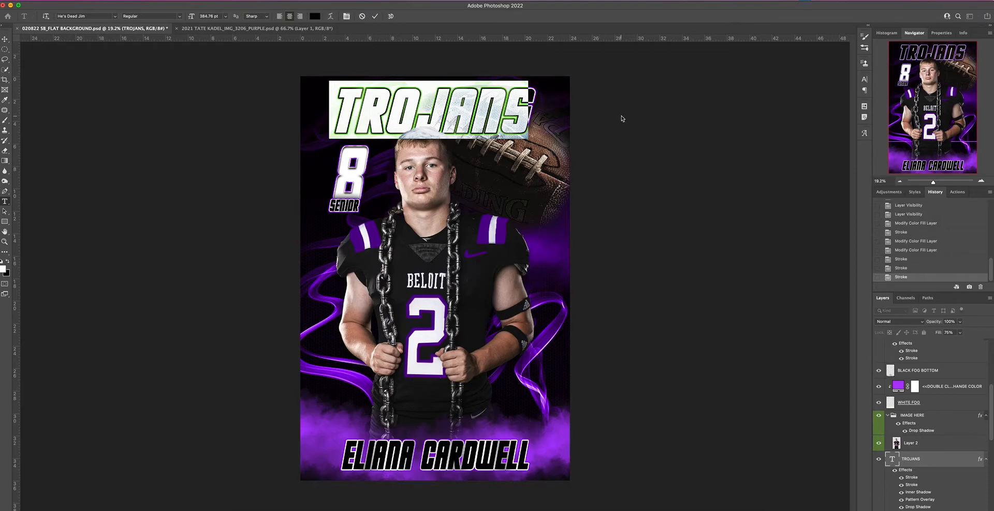
{"action": "type", "text": "COUGARS"}
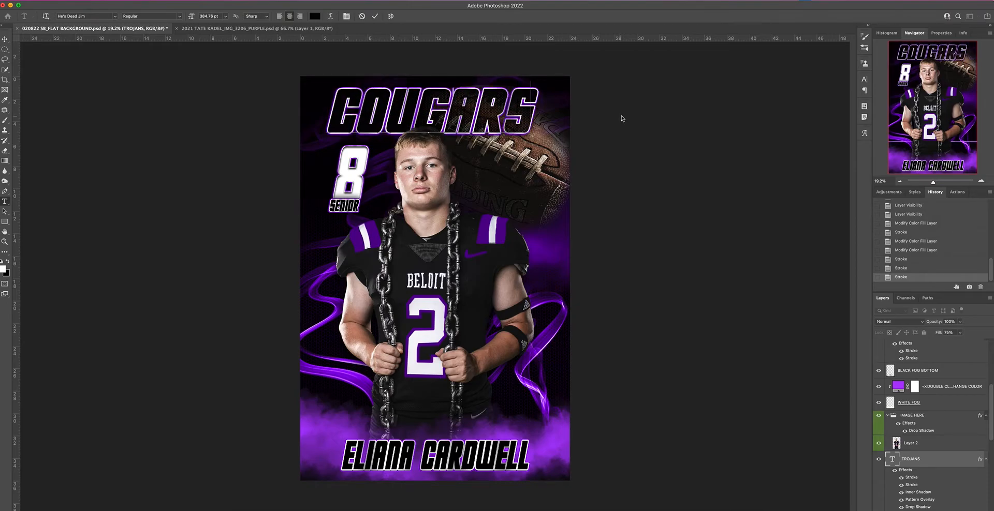
{"action": "left_click", "coordinate": [375, 16]}
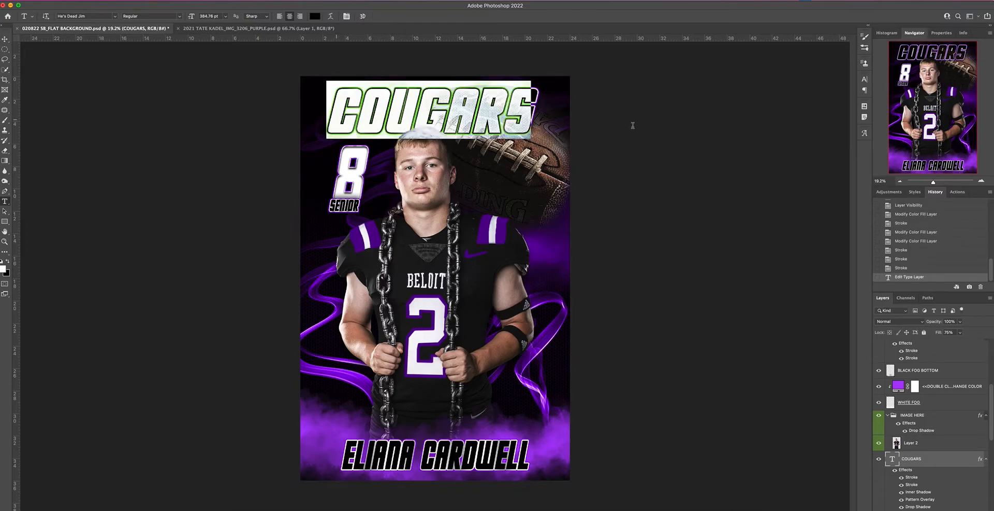
Replace the team name with MUSTANGS and align it to the poster's horizontal center
{"action": "type", "text": "MUSTAN"}
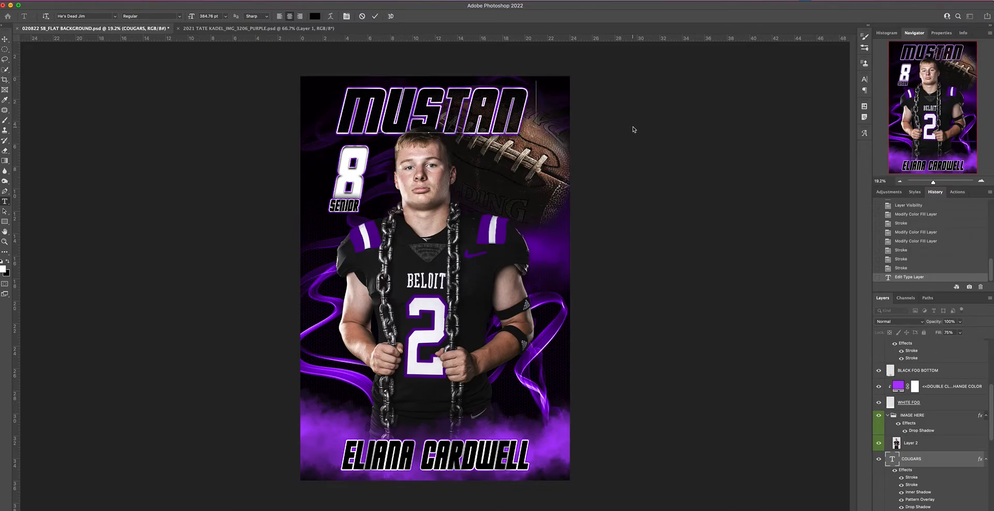
{"action": "type", "text": "GS"}
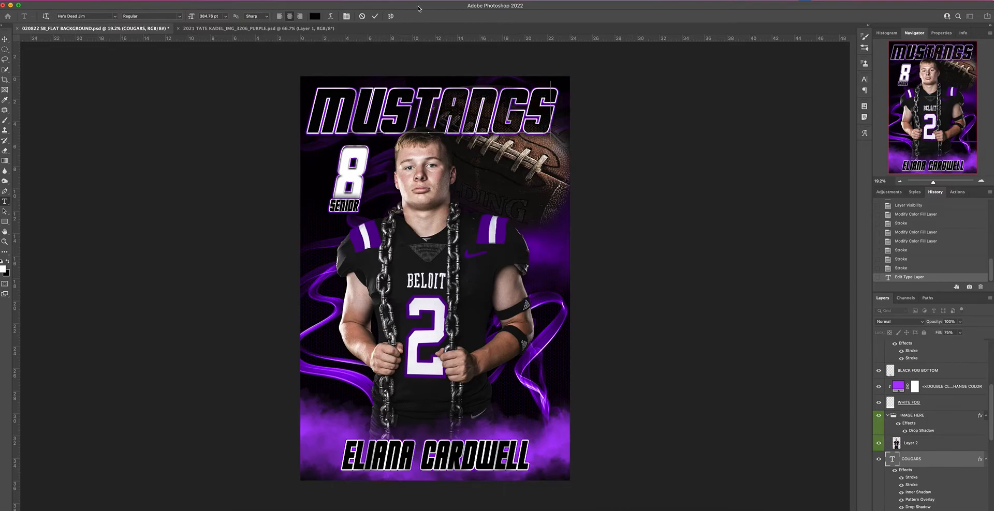
{"action": "key", "text": "super+Return"}
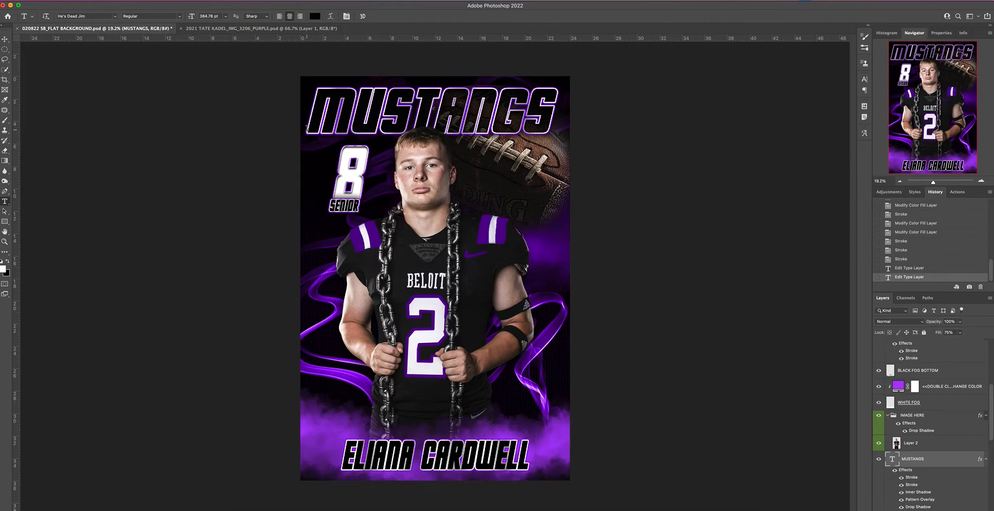
{"action": "left_click", "coordinate": [5, 39]}
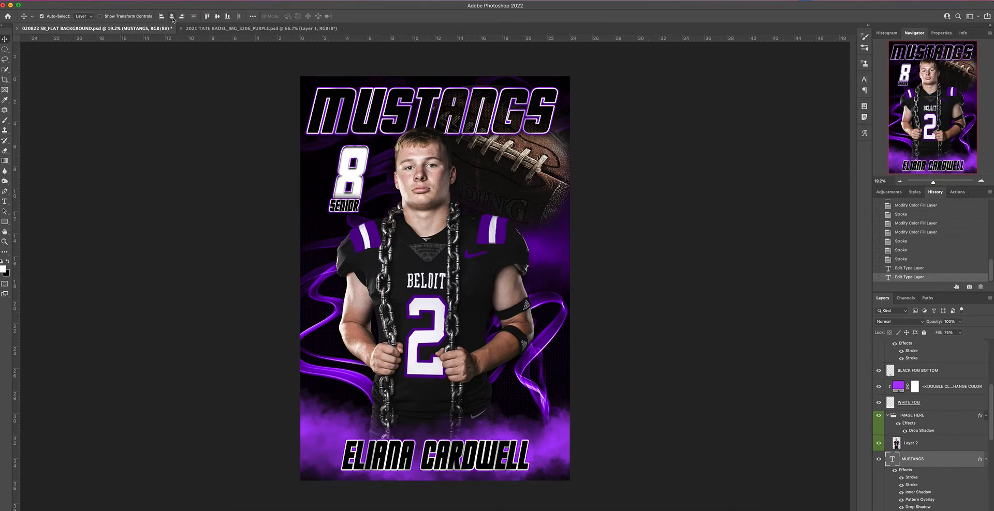
{"action": "left_click", "coordinate": [172, 17]}
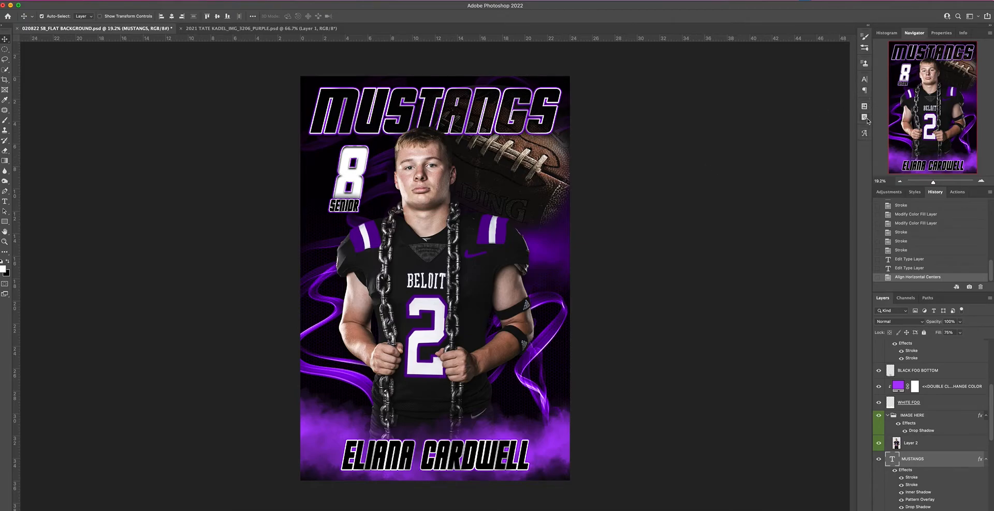
Narrow the MUSTANGS text by setting its horizontal scale to 98%
{"action": "left_click", "coordinate": [864, 79]}
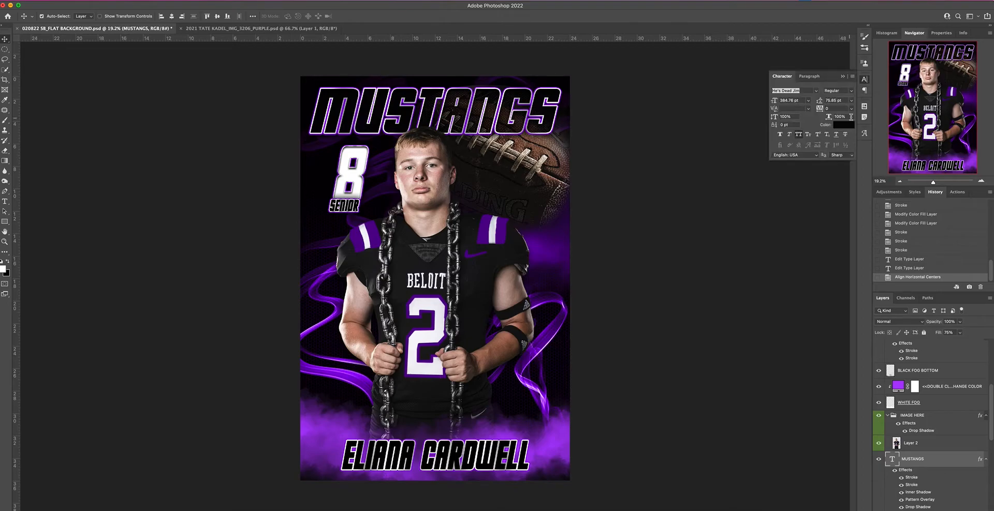
{"action": "left_click", "coordinate": [848, 117]}
{"action": "type", "text": "90"}
{"action": "key", "text": "Return"}
{"action": "type", "text": "88"}
{"action": "key", "text": "Return"}
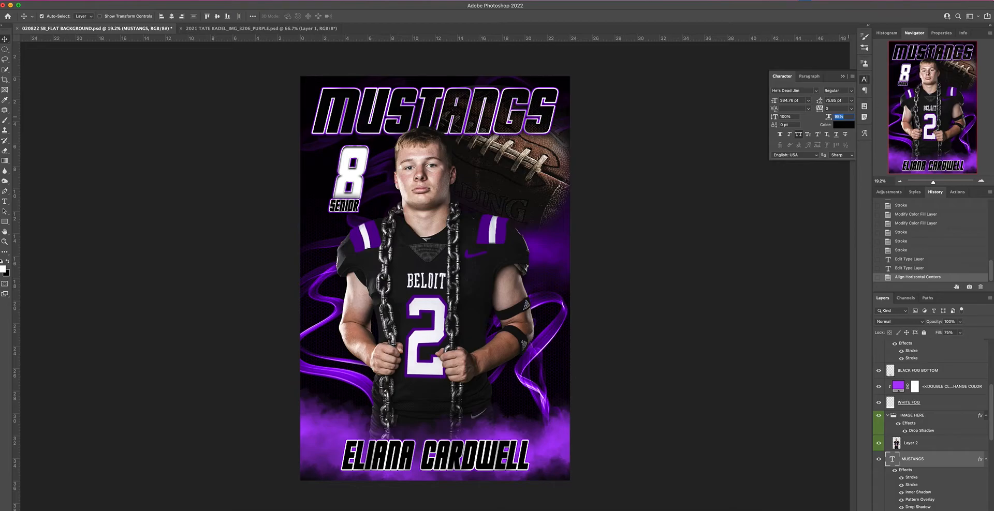
{"action": "left_click", "coordinate": [843, 78]}
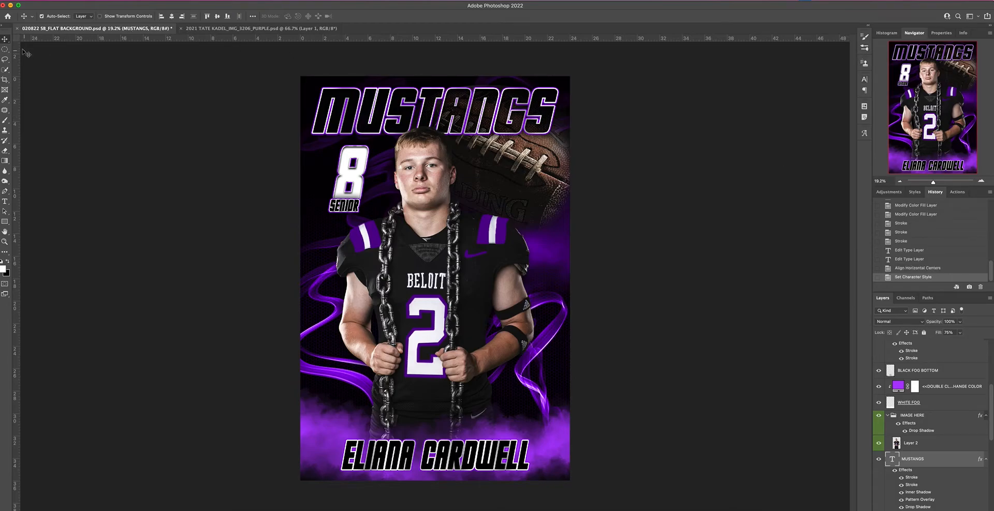
Try the two-digit number 24 in place of the jersey number 8 above SENIOR
{"action": "left_click", "coordinate": [358, 188]}
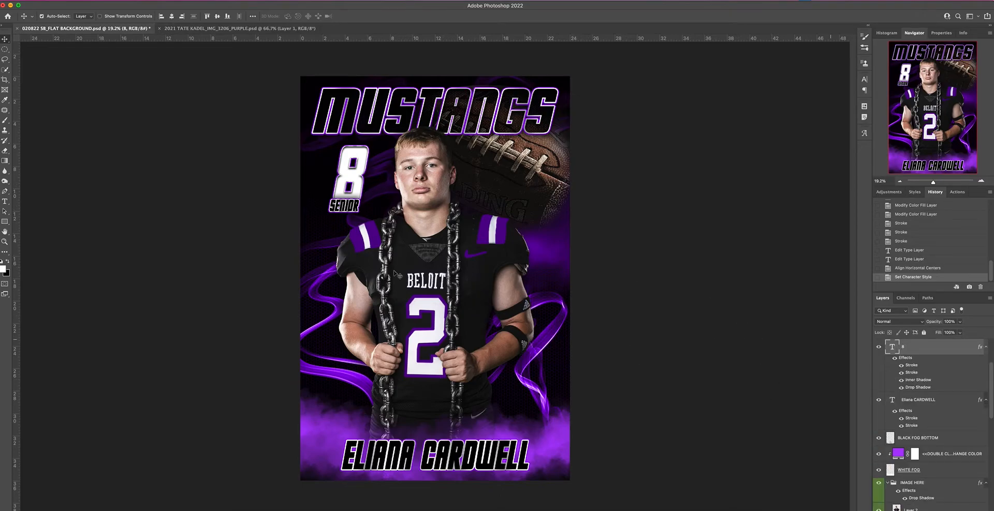
{"action": "key", "text": "t"}
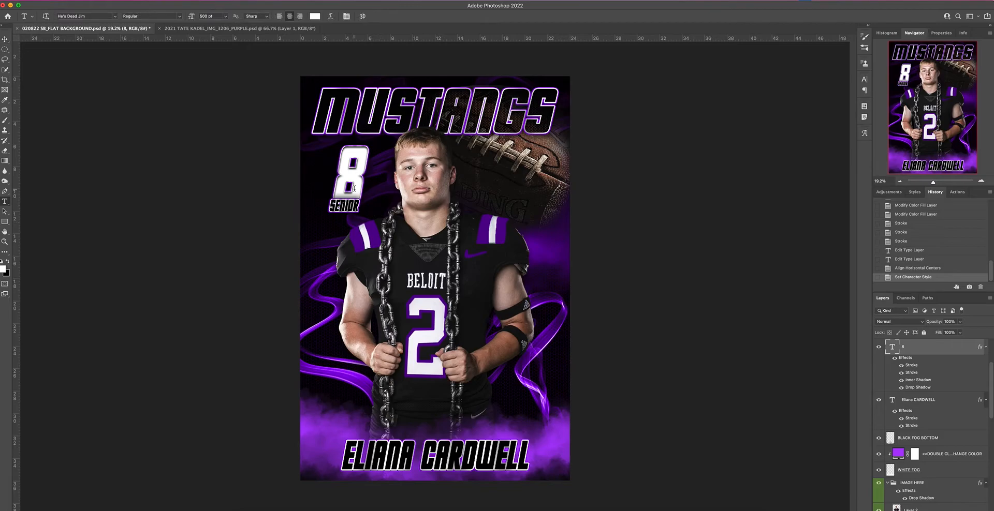
{"action": "left_click_drag", "start_coordinate": [340, 180], "coordinate": [402, 180]}
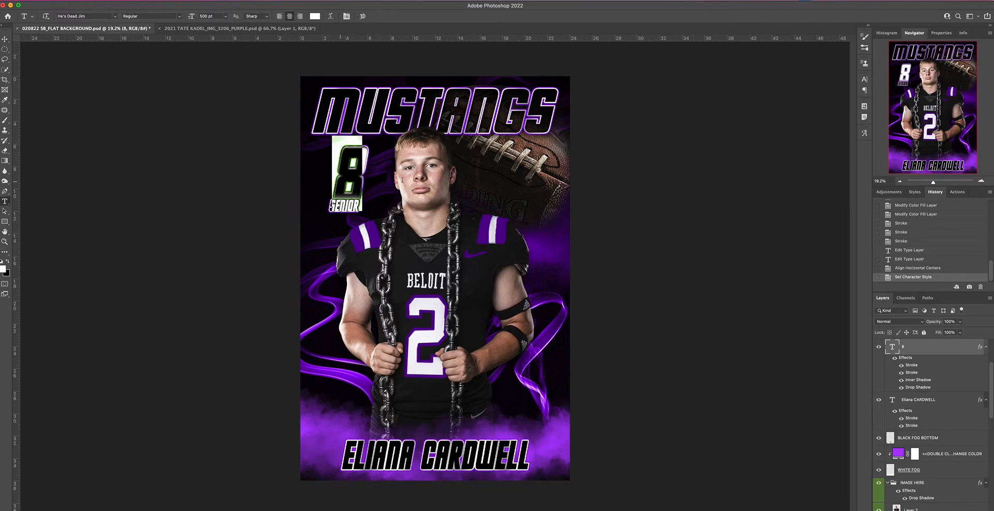
{"action": "type", "text": "2"}
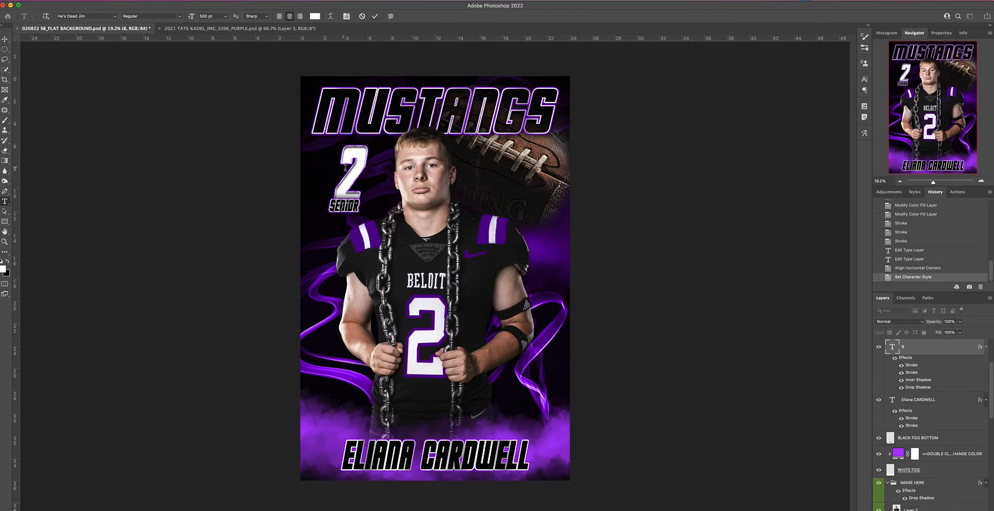
{"action": "type", "text": "4"}
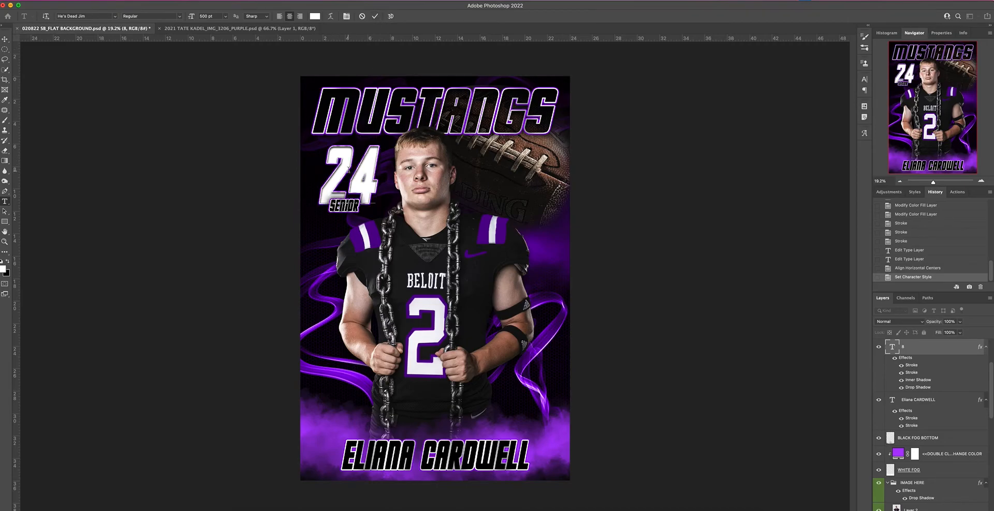
{"action": "left_click", "coordinate": [363, 16]}
Replace the jersey number text above SENIOR with 2
{"action": "double_click", "coordinate": [342, 175]}
{"action": "type", "text": "2"}
{"action": "left_click", "coordinate": [376, 17]}
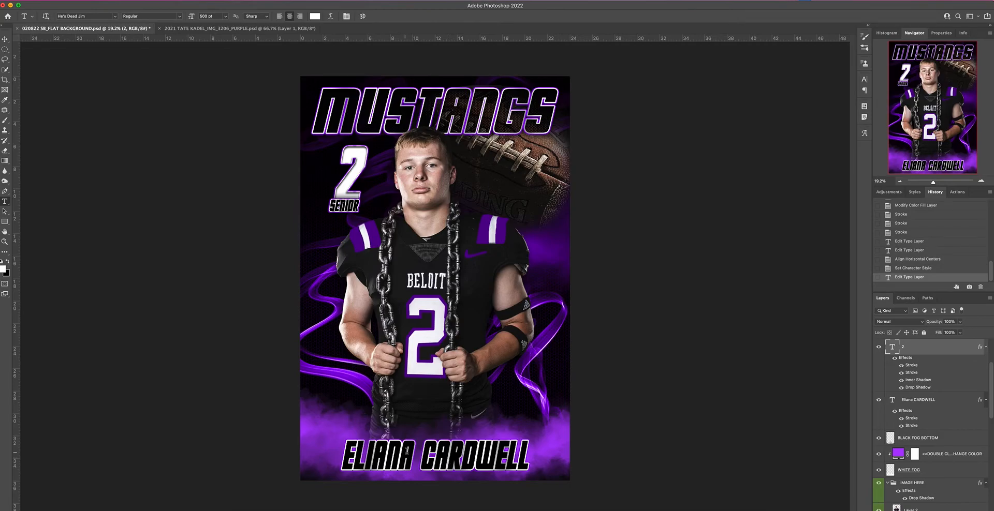
Replace the first name in the bottom name text with the new player's first name
{"action": "left_click_drag", "start_coordinate": [409, 451], "coordinate": [286, 452]}
{"action": "type", "text": "T"}
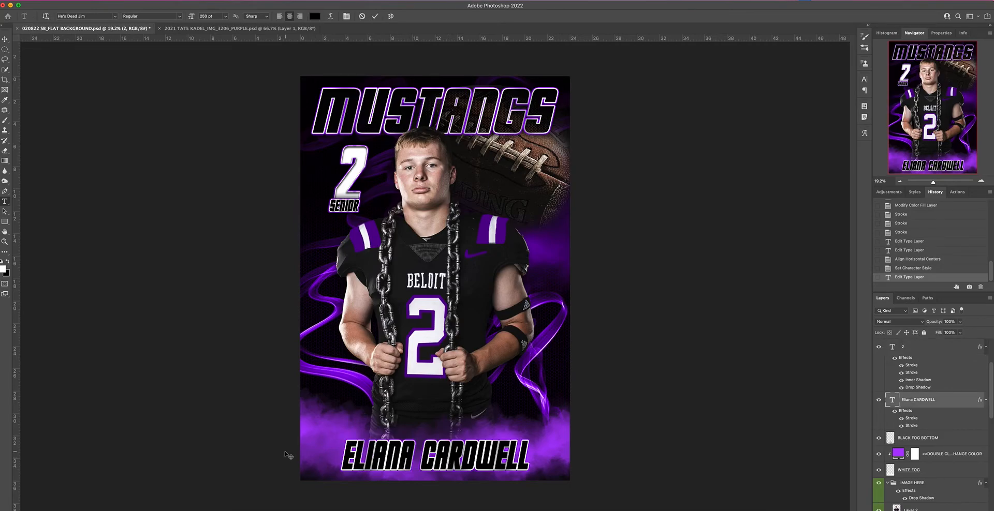
{"action": "type", "text": "ristan"}
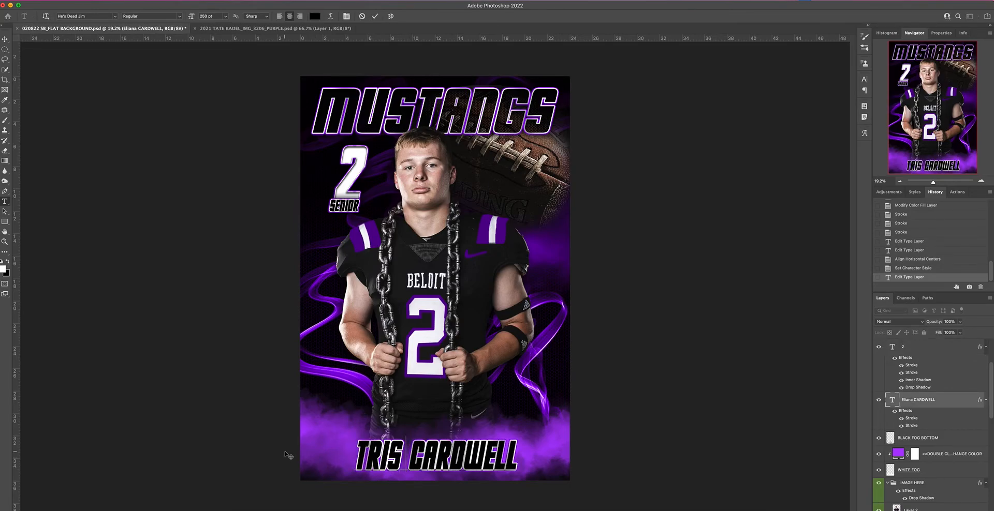
{"action": "type", "text": "s"}
{"action": "key", "text": "BackSpace"}
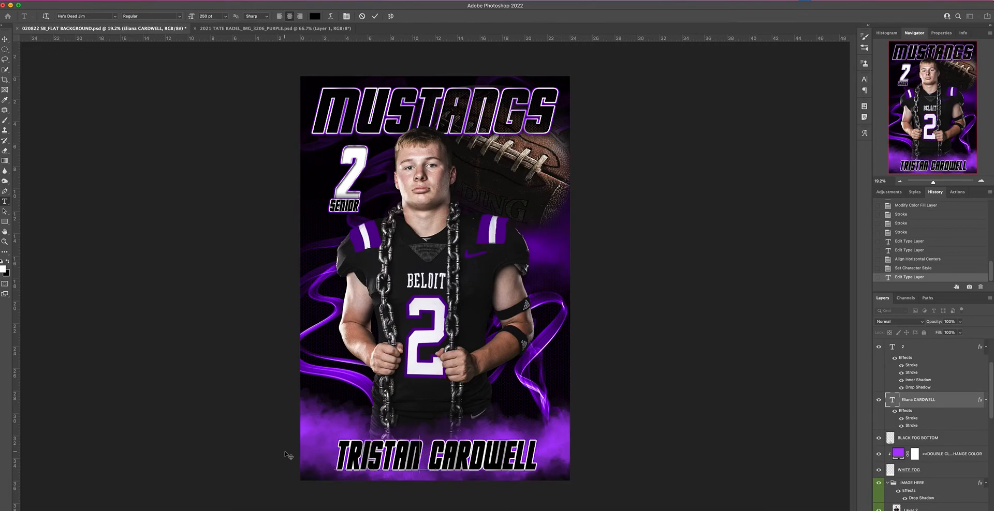
{"action": "left_click", "coordinate": [374, 17]}
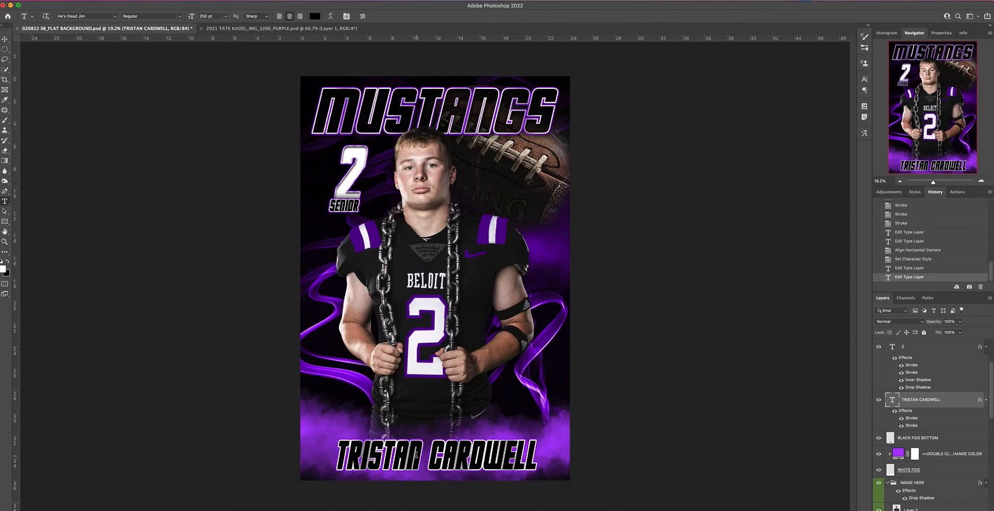
Insert a middle name between the first and last names in the bottom name text
{"action": "left_click", "coordinate": [420, 451]}
{"action": "type", "text": "JOS "}
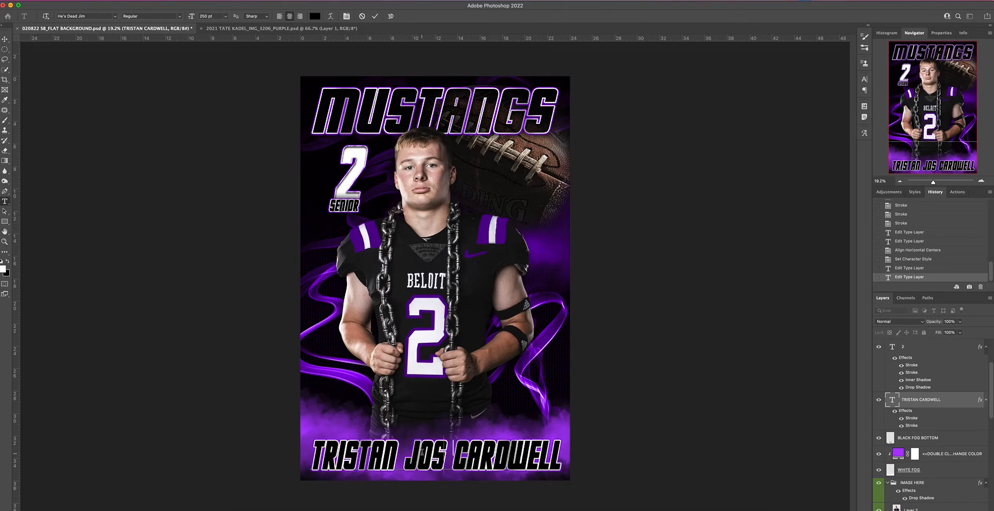
{"action": "type", "text": "EPH"}
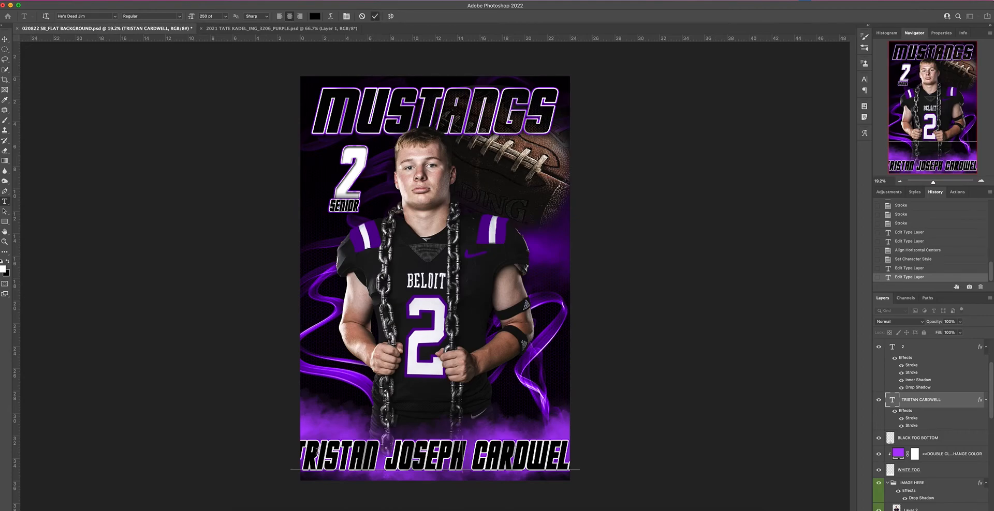
{"action": "left_click_drag", "start_coordinate": [292, 456], "coordinate": [688, 441]}
{"action": "left_click", "coordinate": [364, 15]}
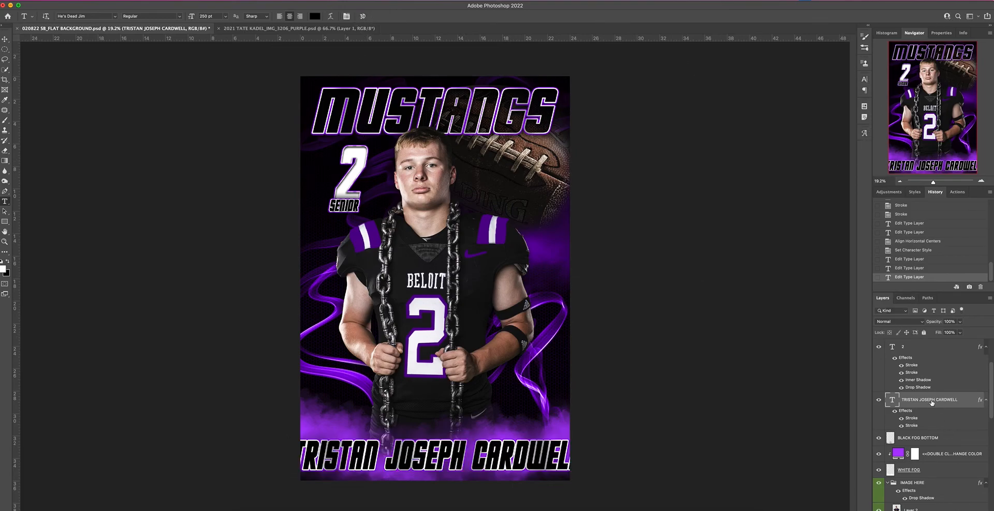
Reduce the bottom name text's horizontal scale to 64% so the full name fits the poster's width
{"action": "left_click", "coordinate": [864, 80]}
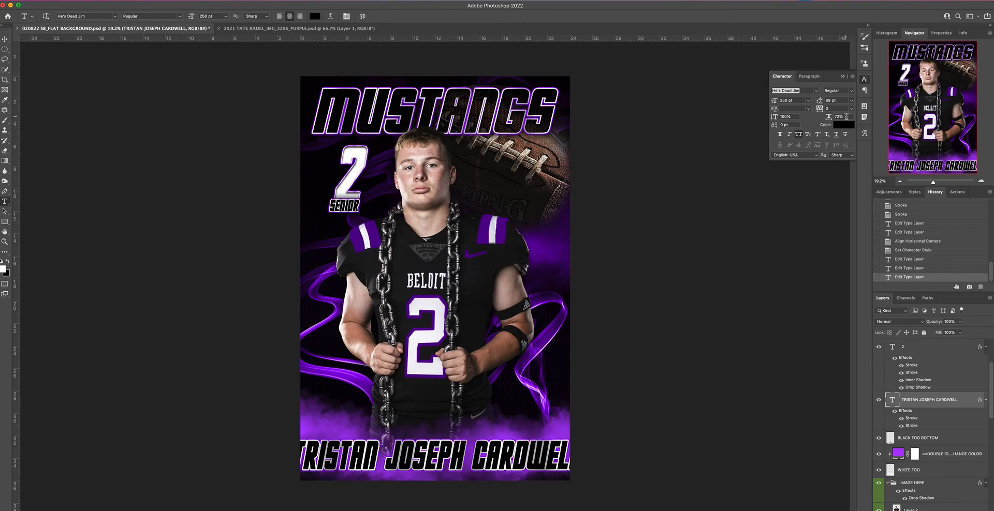
{"action": "left_click", "coordinate": [846, 117]}
{"action": "key", "text": "Down"}
{"action": "key", "text": "Down"}
{"action": "key", "text": "Down"}
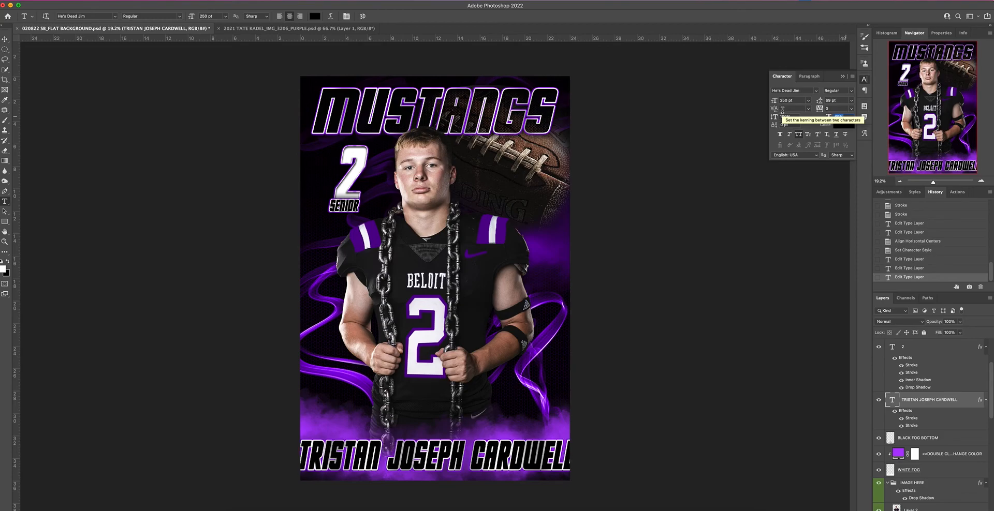
{"action": "key", "text": "Down"}
{"action": "key", "text": "Down"}
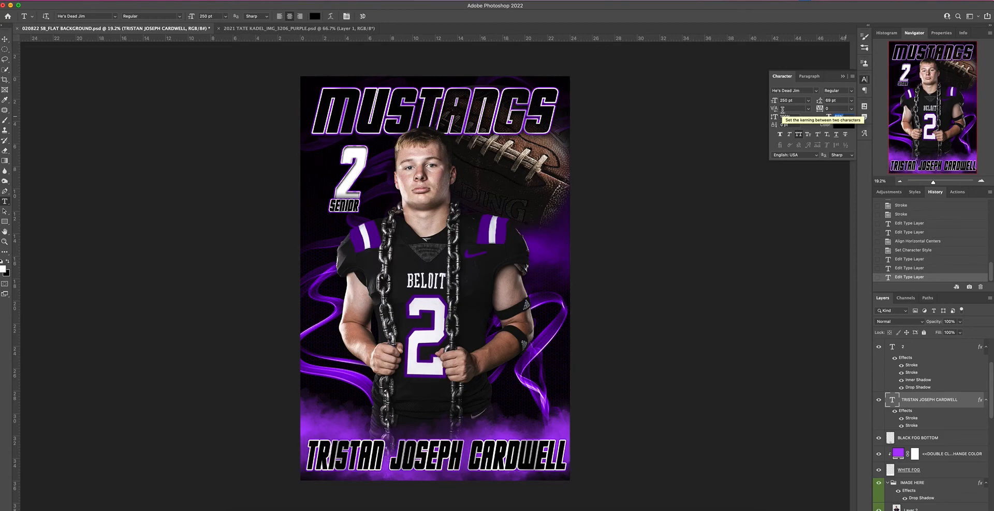
{"action": "key", "text": "Down"}
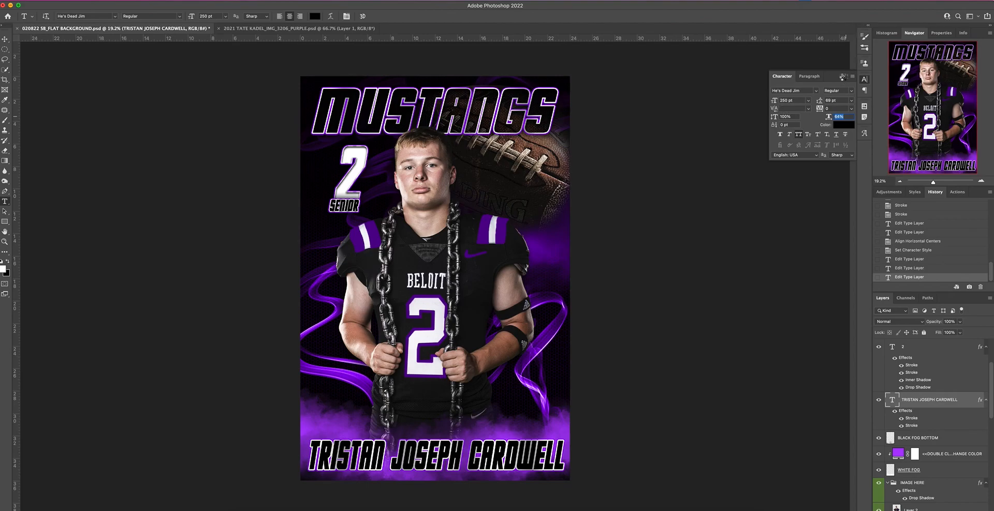
{"action": "left_click", "coordinate": [821, 163]}
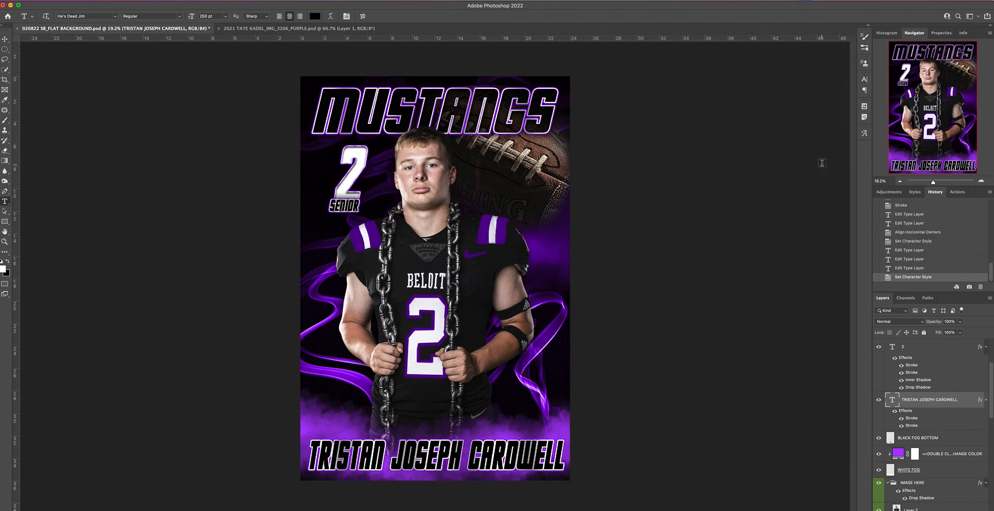